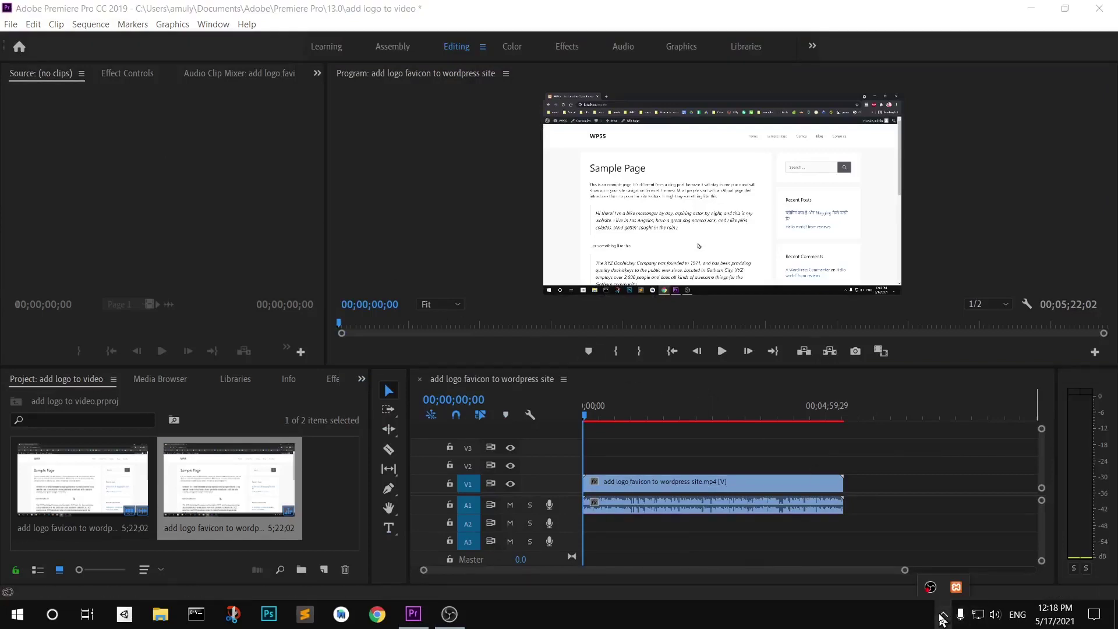
Open the Import dialog from an empty spot in the Project panel.
left_click(846, 619)
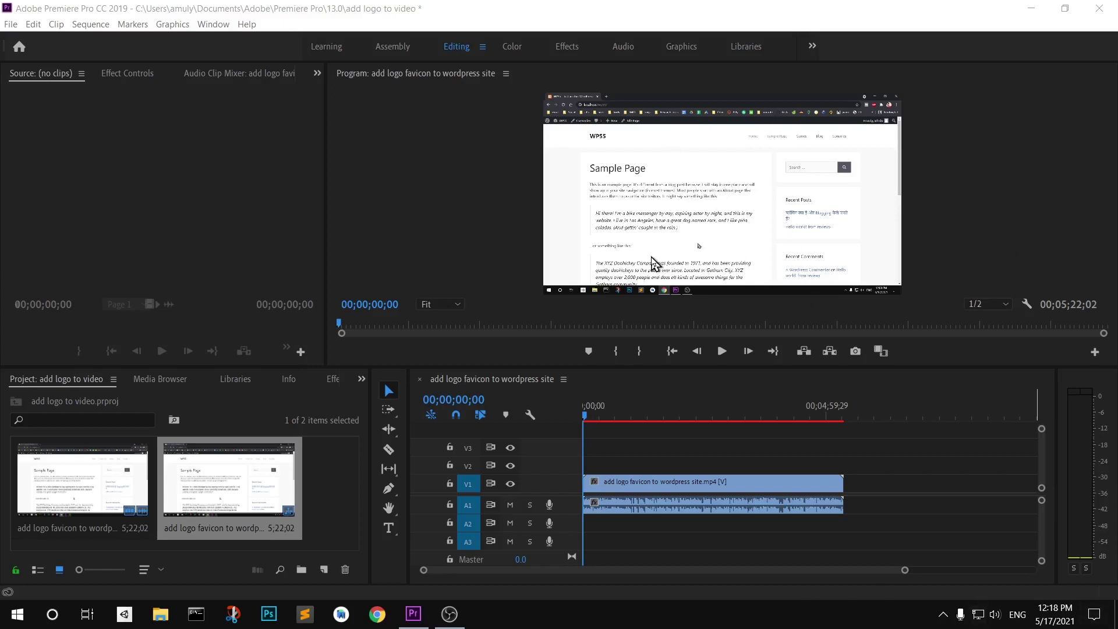
Browse to Desktop > img and import the herbhealz logo image.
double_click(328, 489)
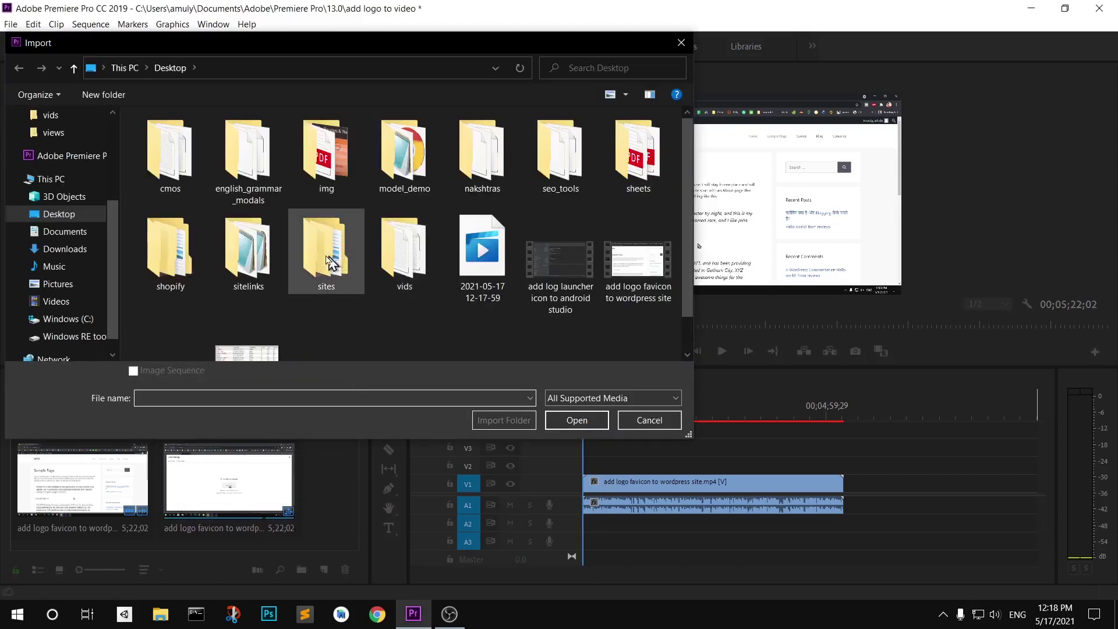
double_click(323, 166)
scroll(497, 279, "down", 3)
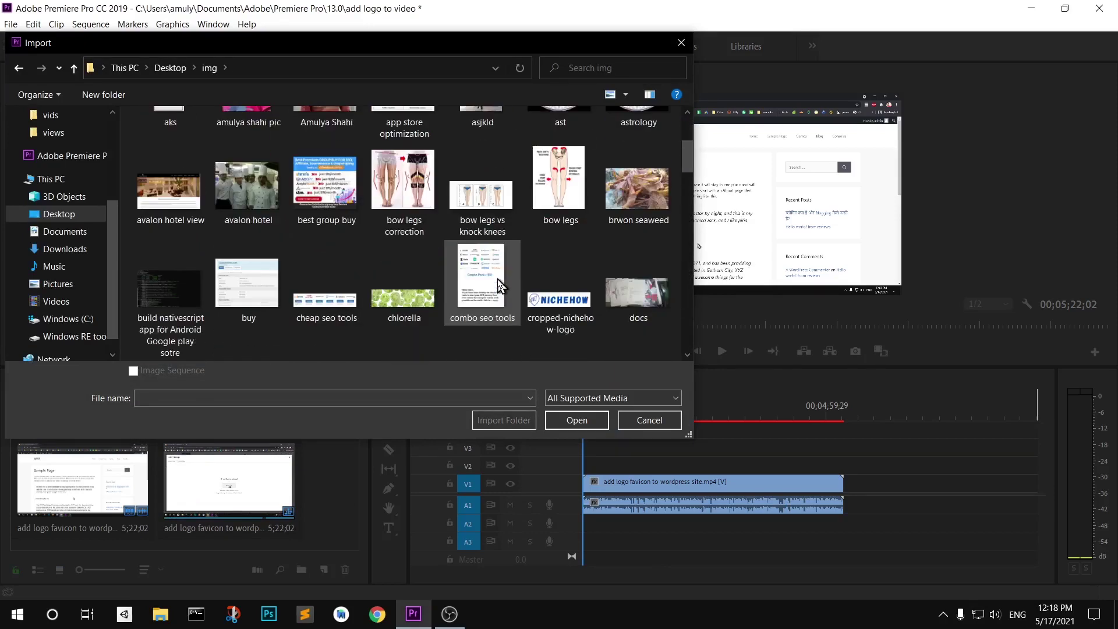
scroll(498, 285, "down", 2)
scroll(498, 285, "down", 2)
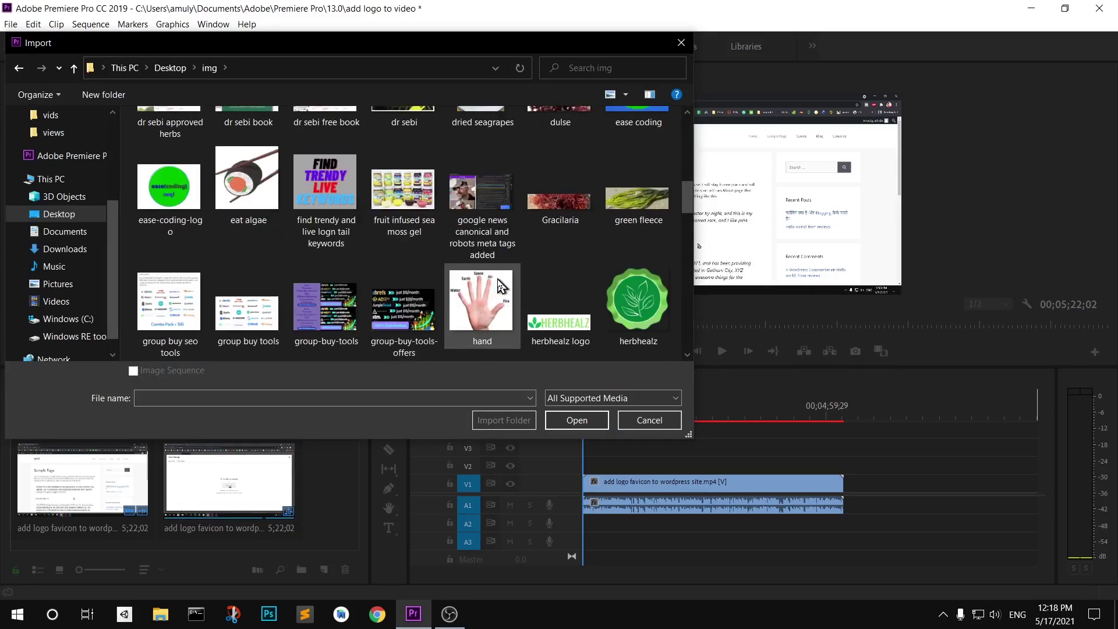
double_click(631, 306)
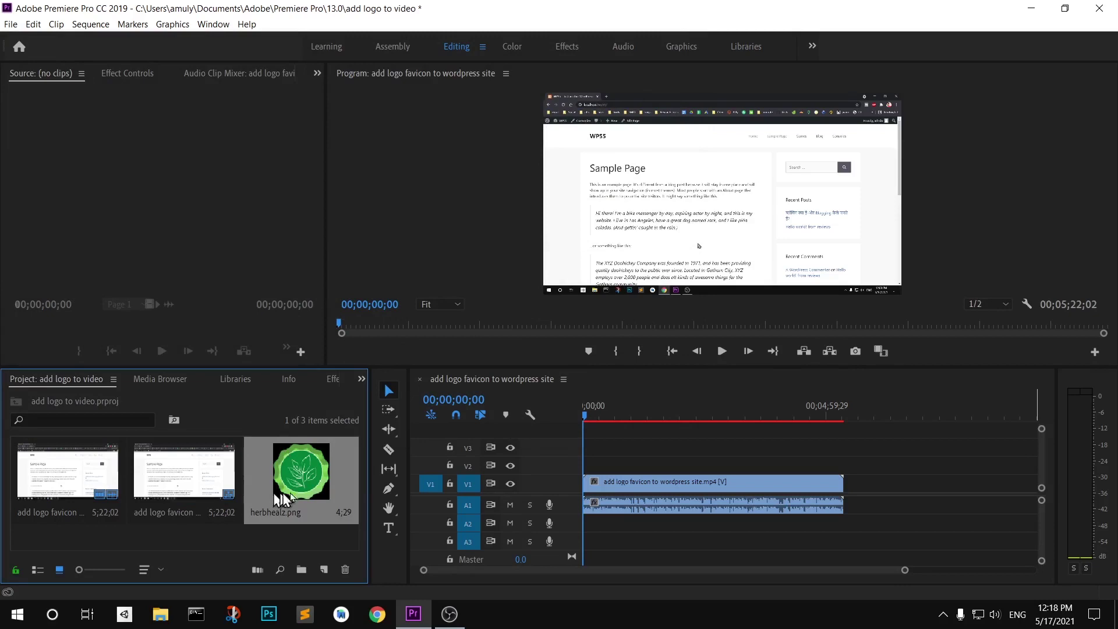
Place herbhealz at the start of V2 and move it to the frame's lower right.
left_click_drag(312, 452, 594, 464)
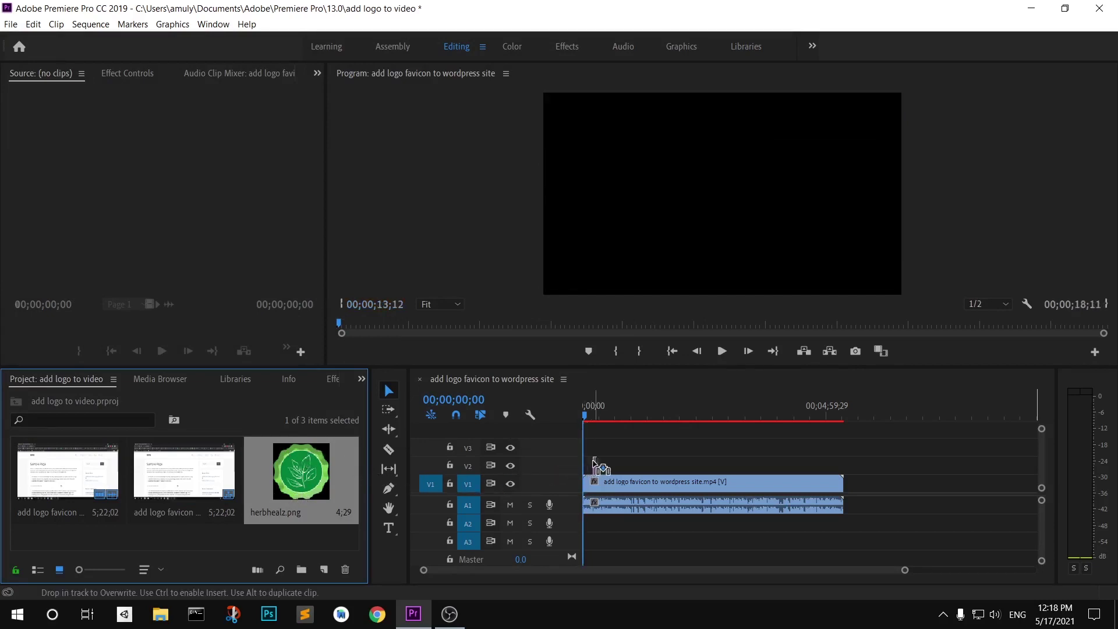
left_click_drag(593, 464, 585, 464)
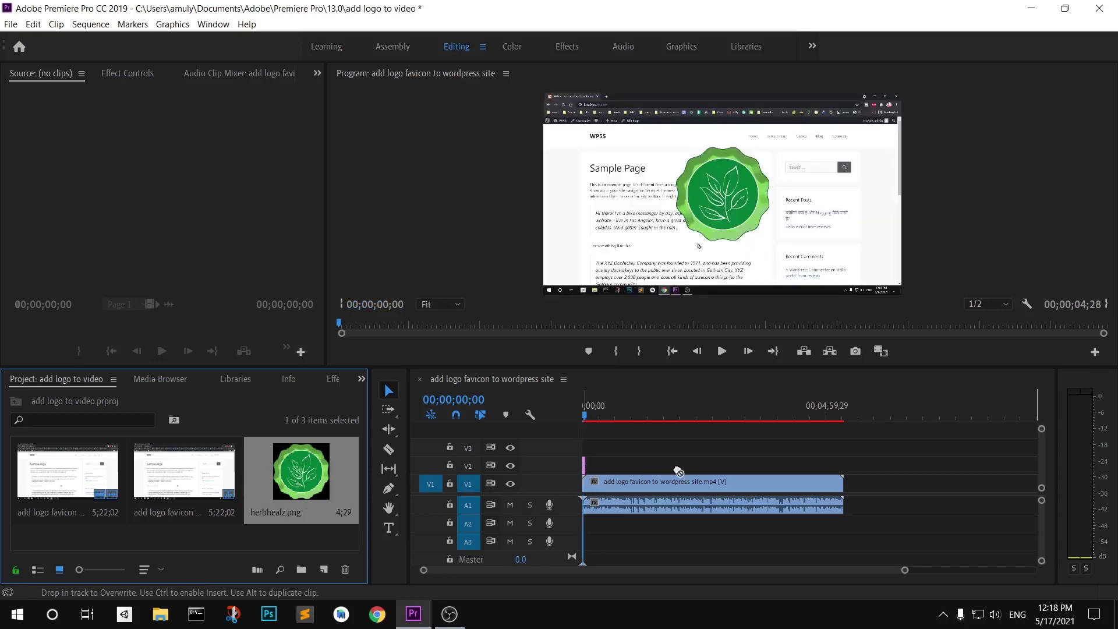
left_click(747, 193)
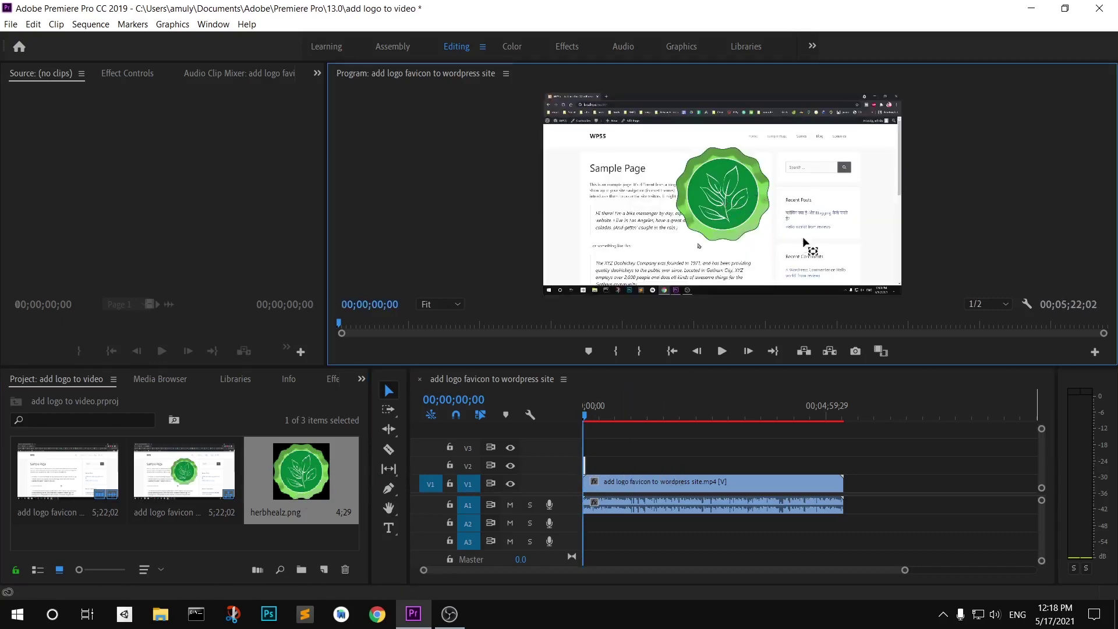
mouse_move(729, 234)
left_mouse_down()
mouse_move(839, 232)
mouse_move(834, 216)
left_mouse_up()
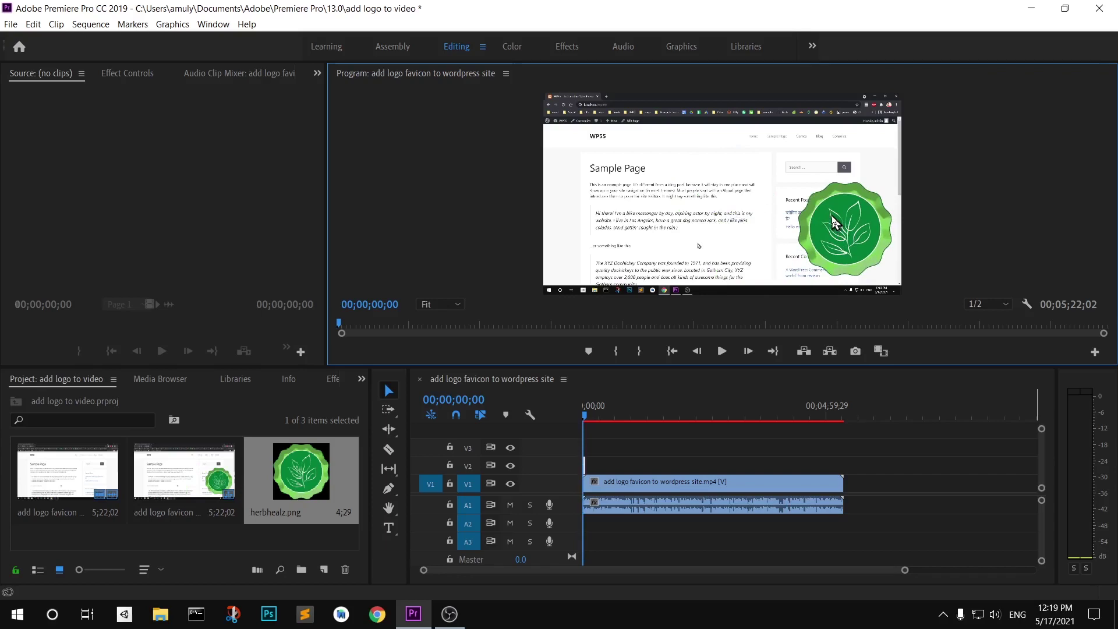
Extend the herbhealz clip on V2 to match the video's full length.
left_click(590, 464)
left_click_drag(591, 464, 852, 468)
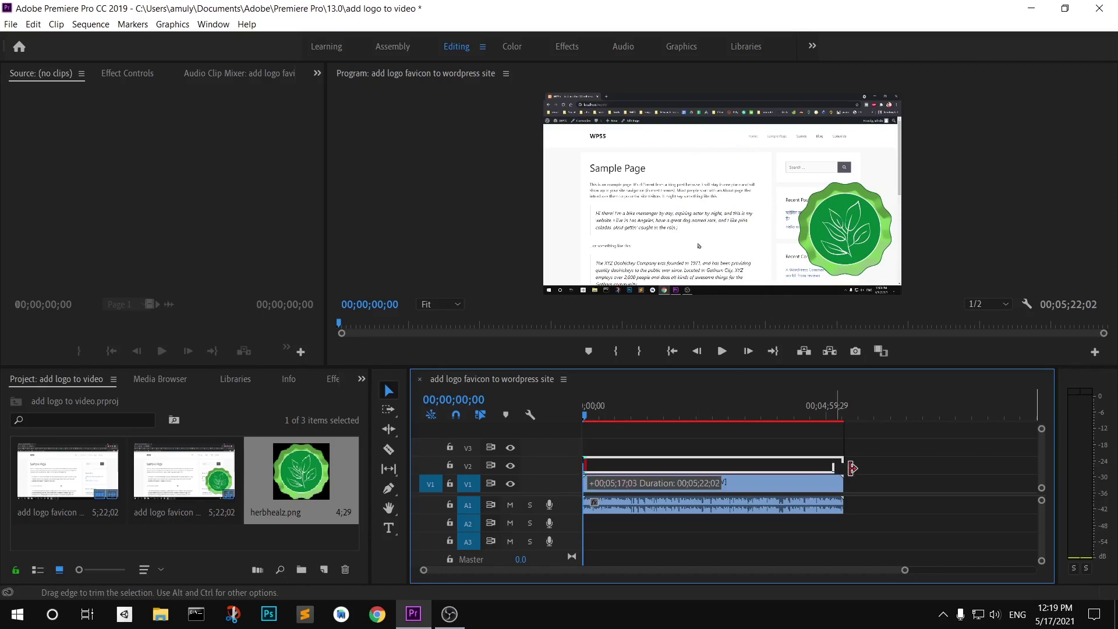
left_click_drag(852, 468, 867, 468)
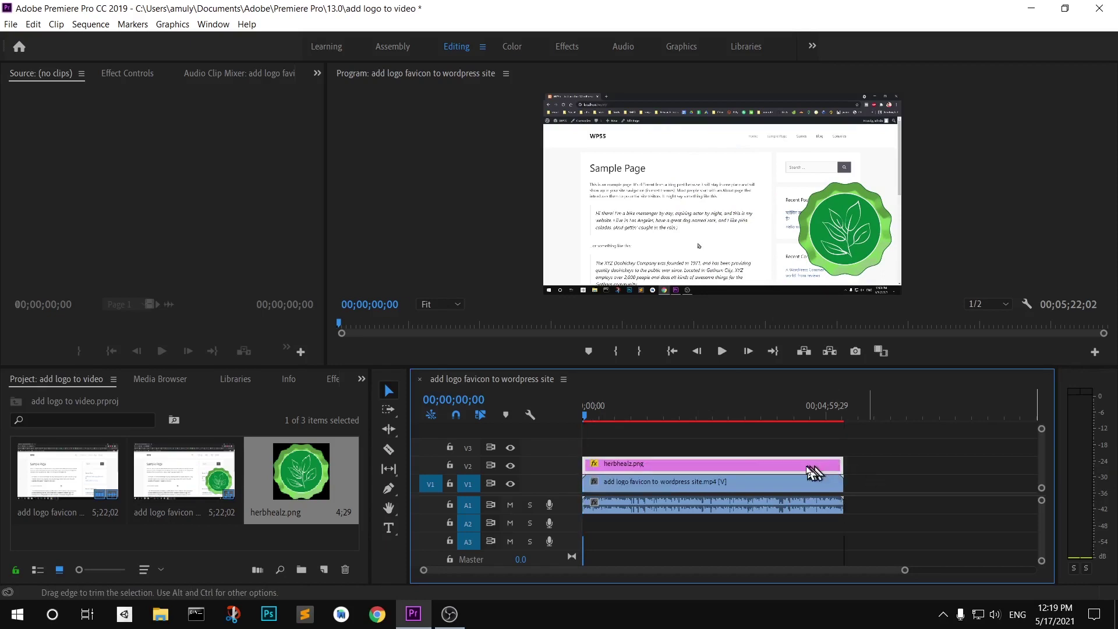
left_click(753, 465)
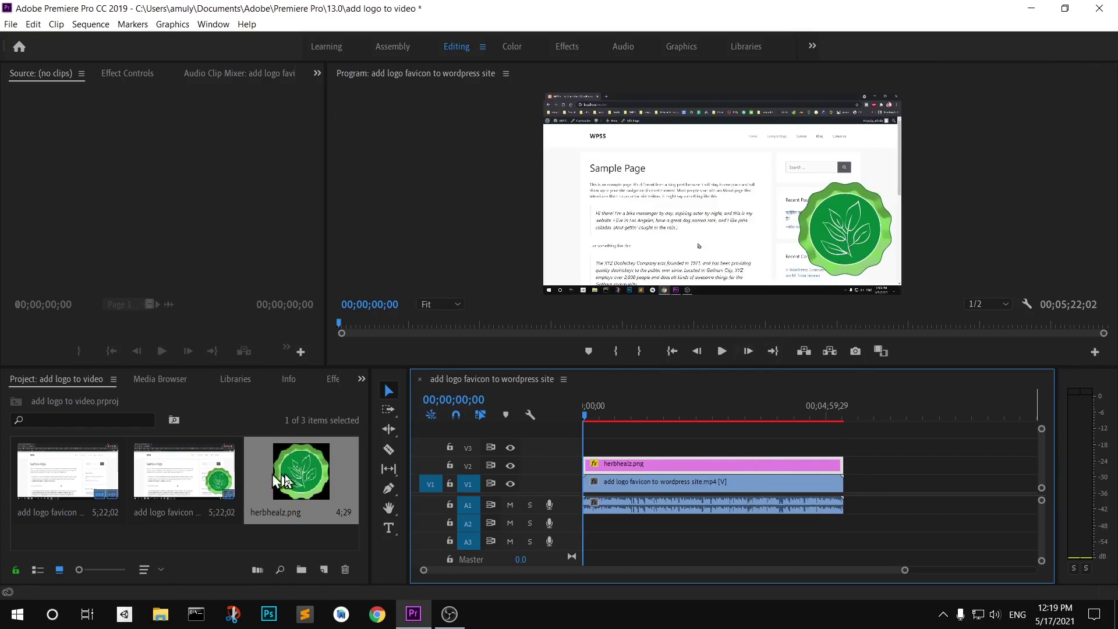
Send herbhealz.png from the Project panel to Edit in Adobe Photoshop.
right_click(301, 479)
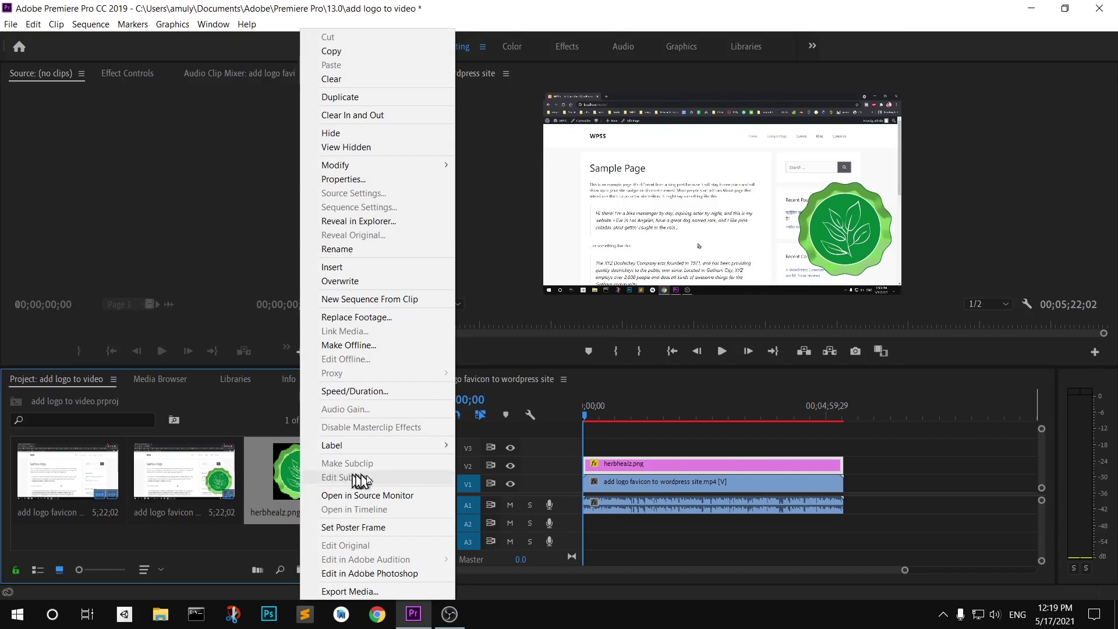
left_click(381, 574)
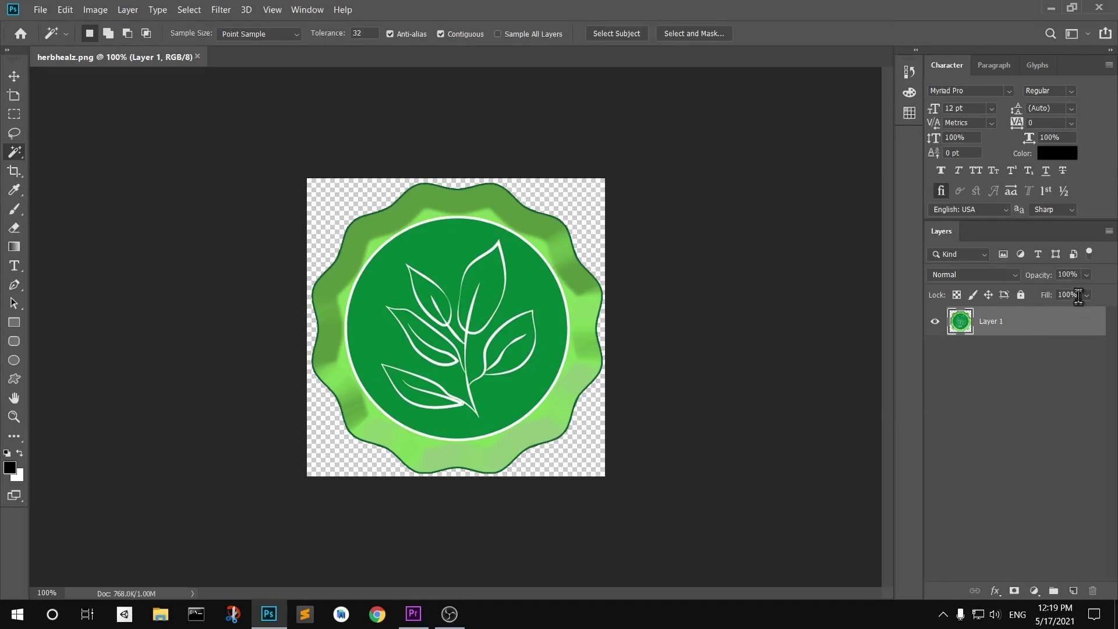
Lower the logo layer's opacity to about 89%.
left_click(1085, 276)
left_click_drag(1074, 297, 1098, 297)
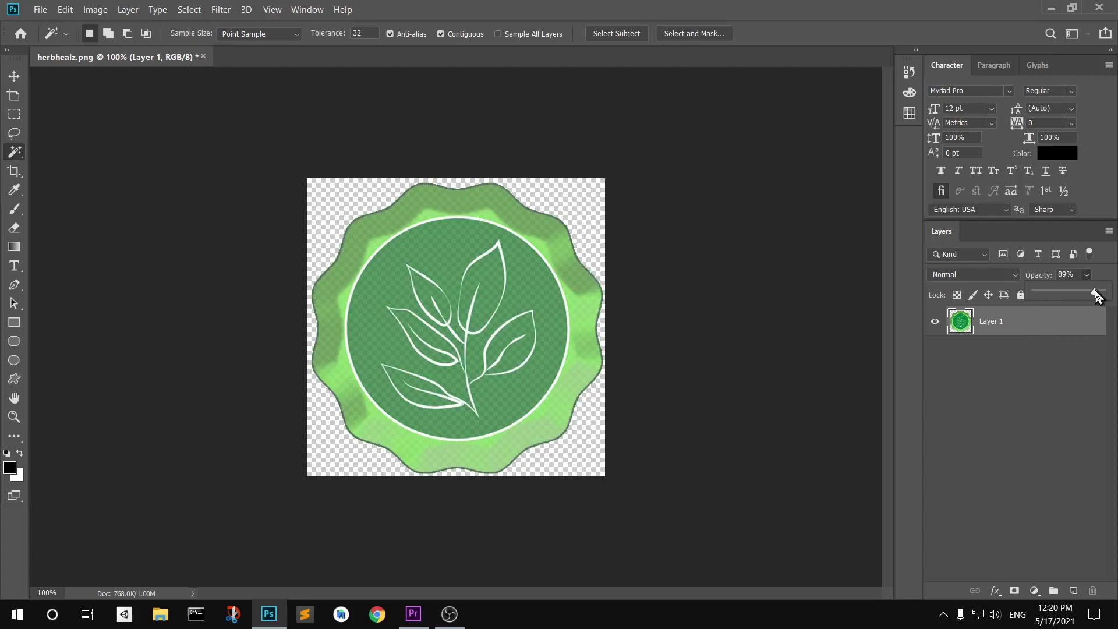
left_click(1045, 378)
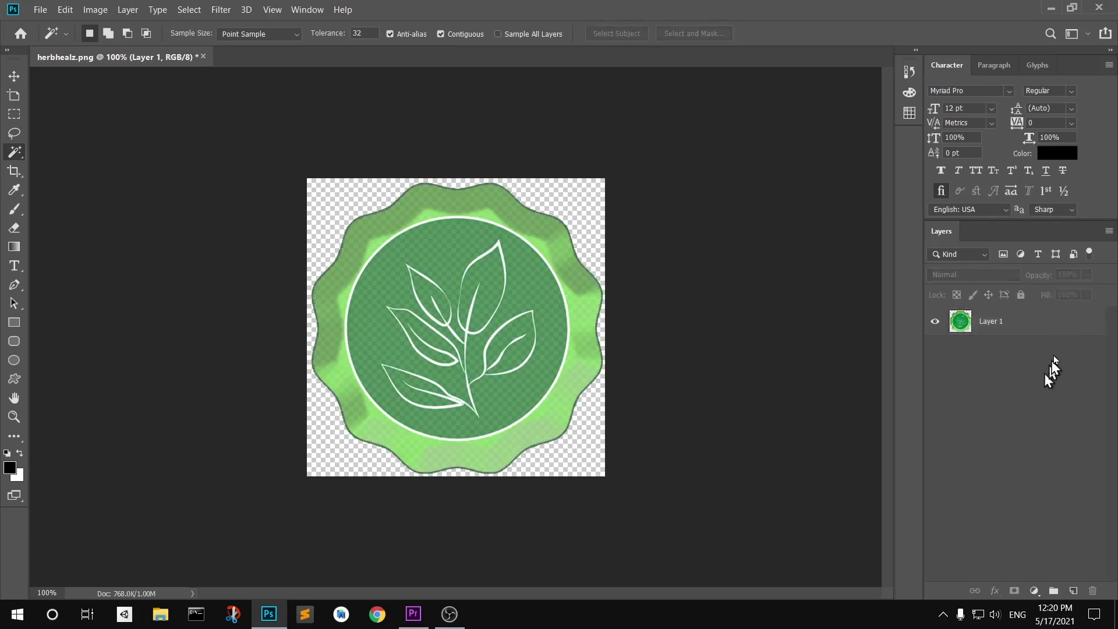
Set Layer 1's fill to 61% for a paler, translucent logo.
left_click(1077, 321)
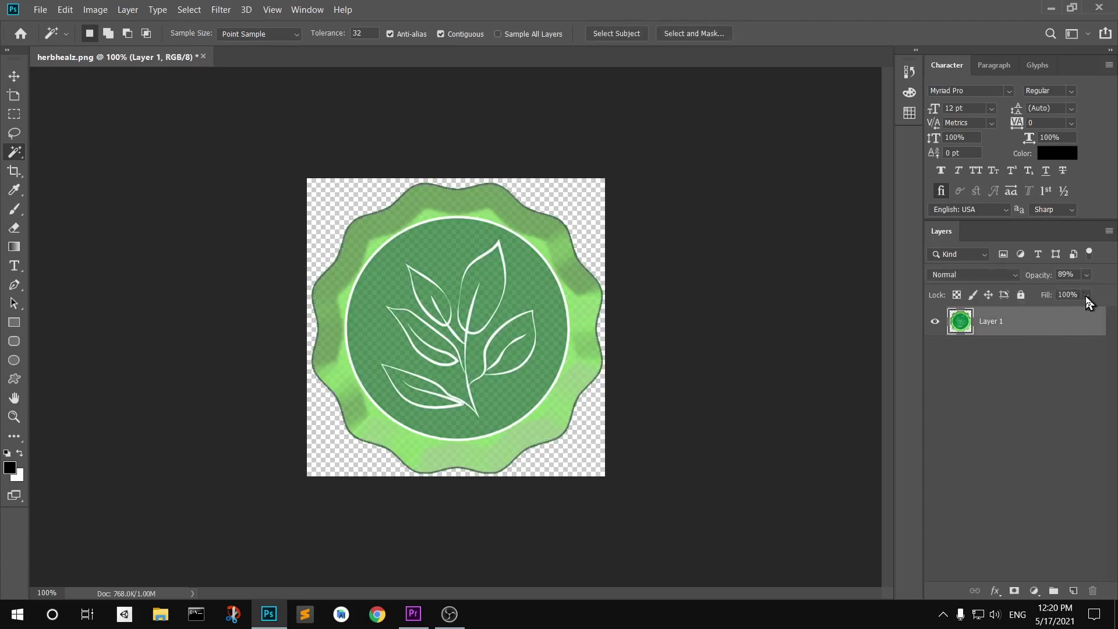
left_click(1086, 297)
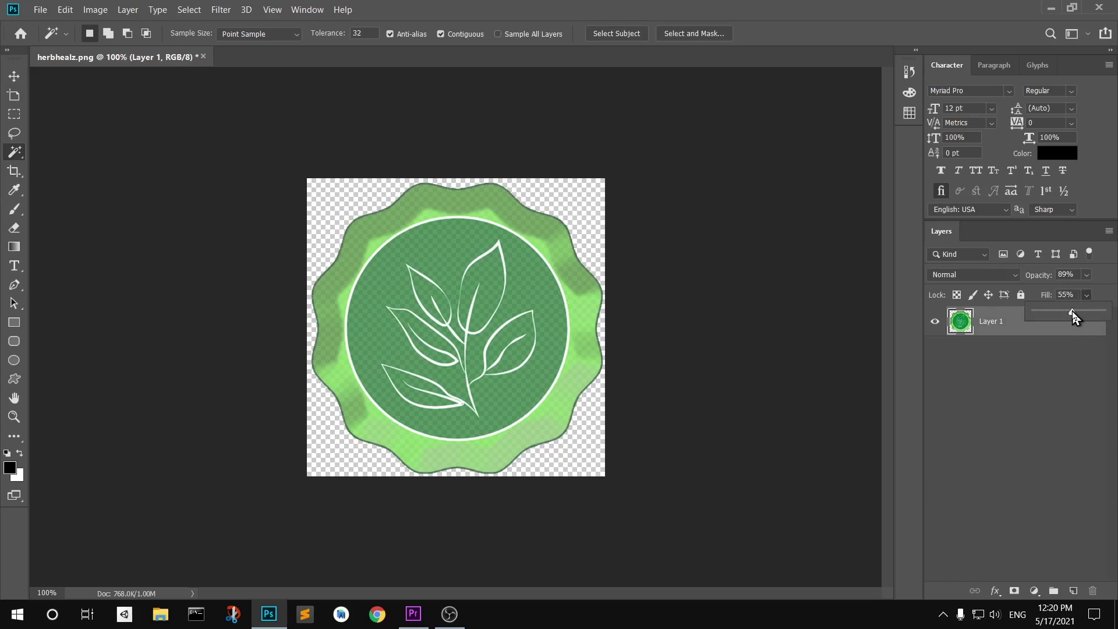
left_click_drag(1073, 317, 1078, 318)
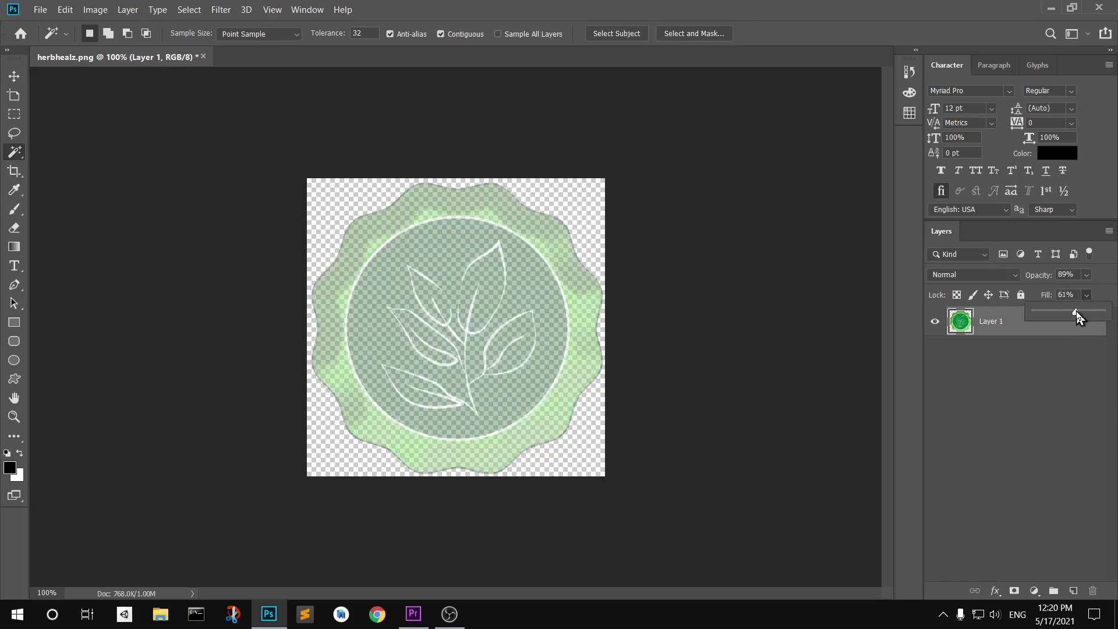
left_click(995, 413)
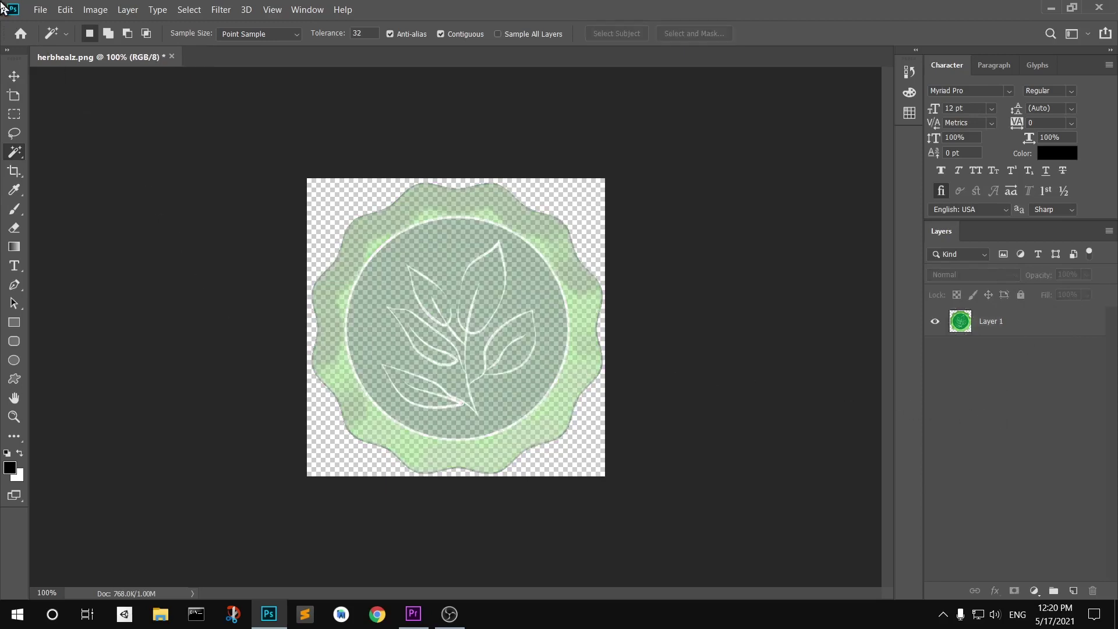
Save the edited herbhealz logo and check it in Premiere Pro.
left_click(39, 10)
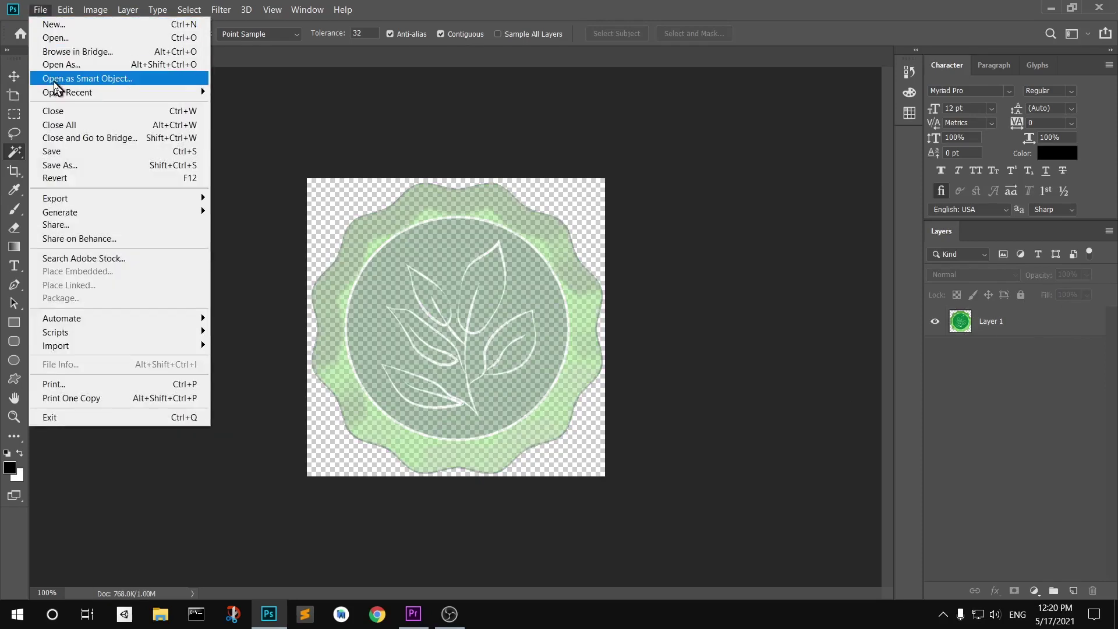
left_click(74, 155)
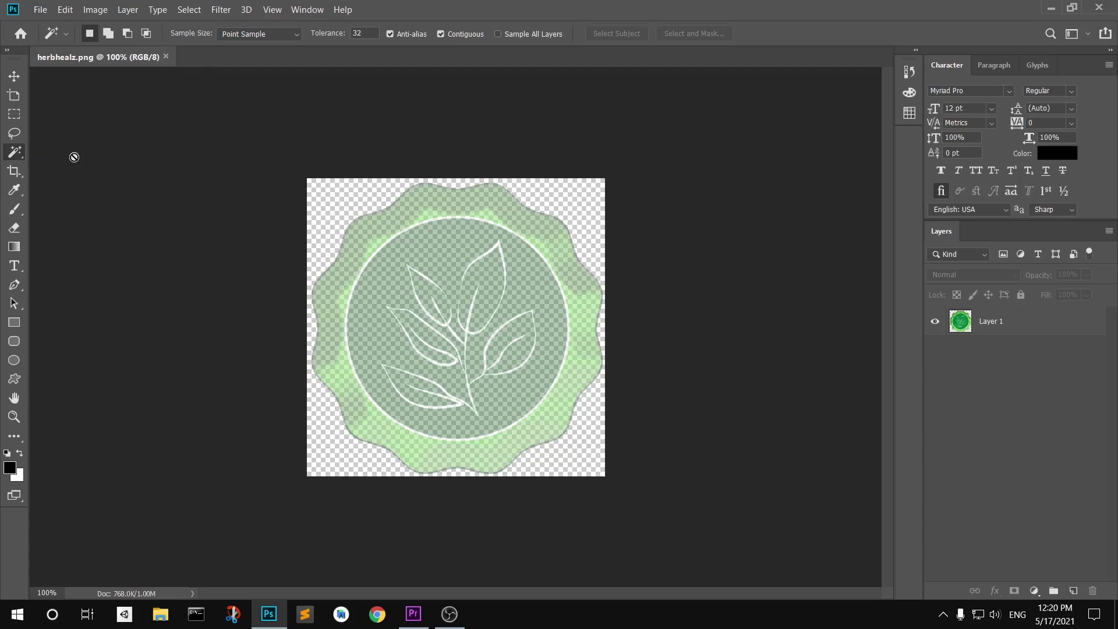
left_click(1051, 7)
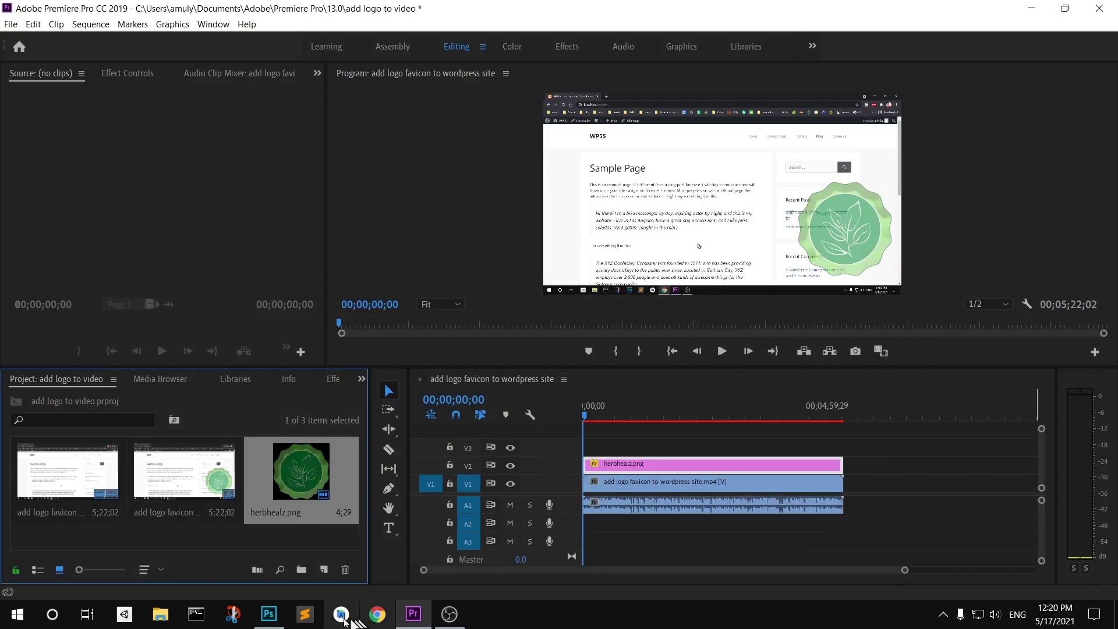
Close the herbhealz document in Photoshop and return to Premiere Pro.
left_click(269, 614)
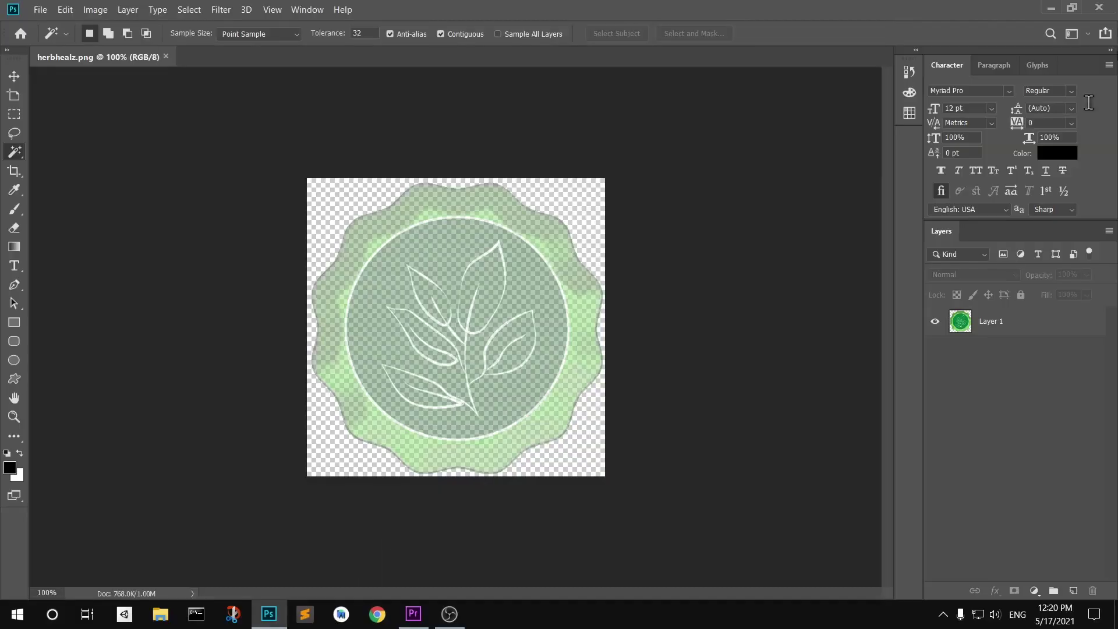
key("ctrl+w")
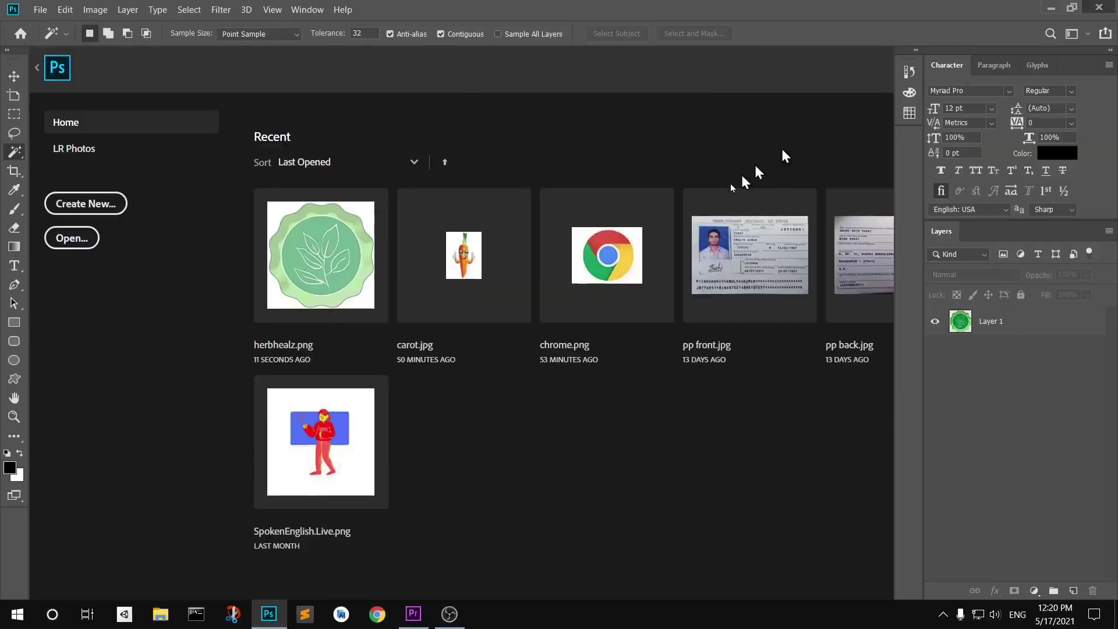
left_click(1051, 7)
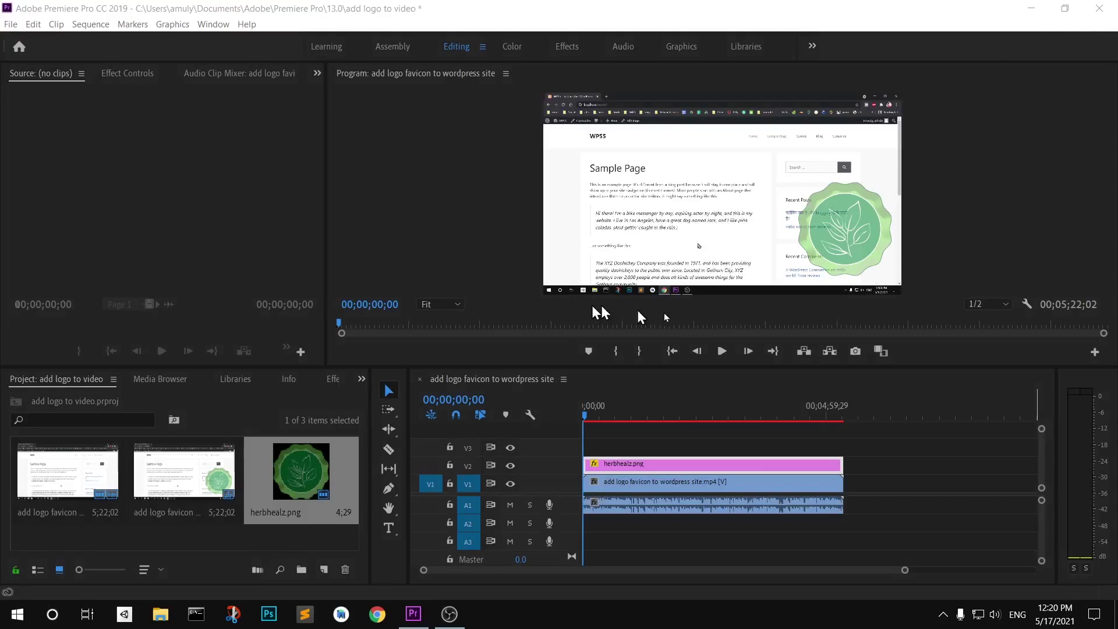
Nudge the herbhealz logo slightly up and left in the Program monitor.
left_click(835, 229)
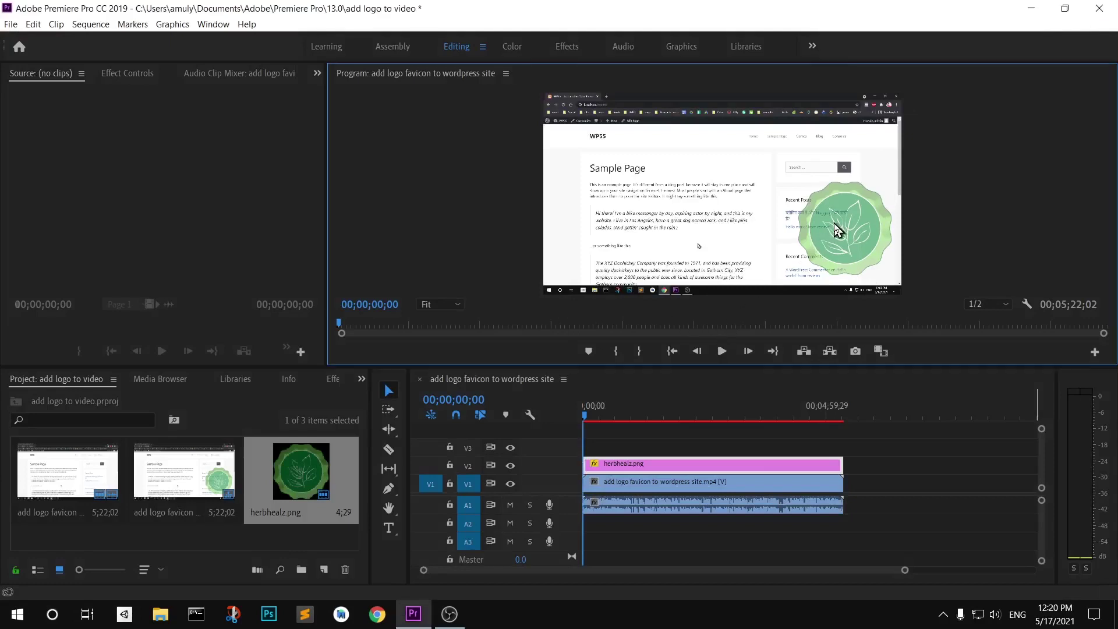
mouse_move(835, 230)
left_mouse_down()
mouse_move(818, 229)
mouse_move(832, 232)
left_mouse_up()
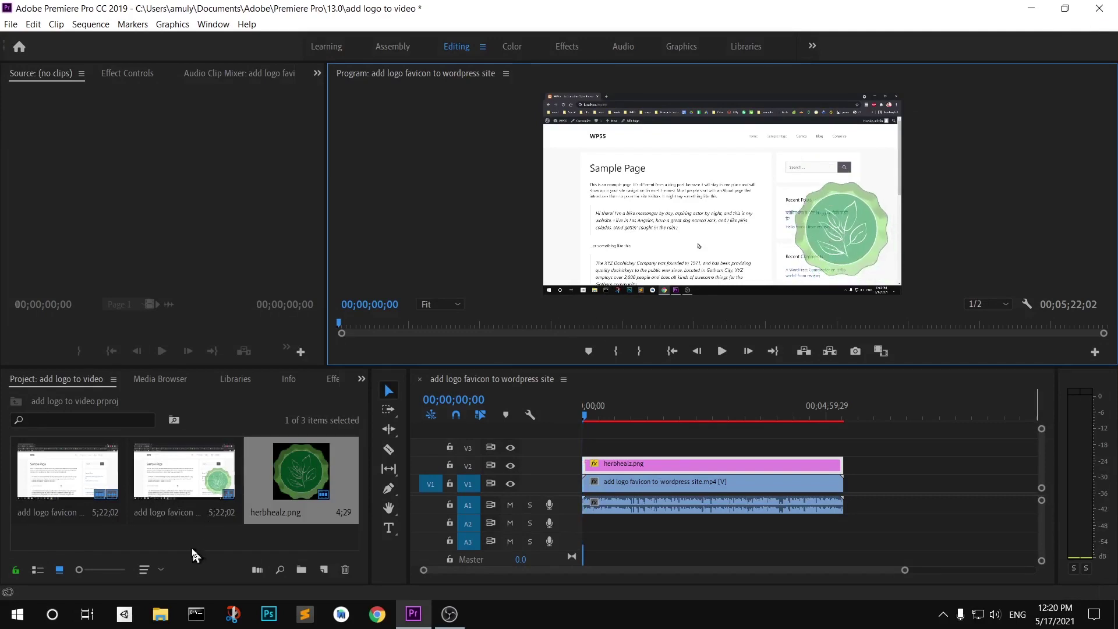
left_click(298, 473)
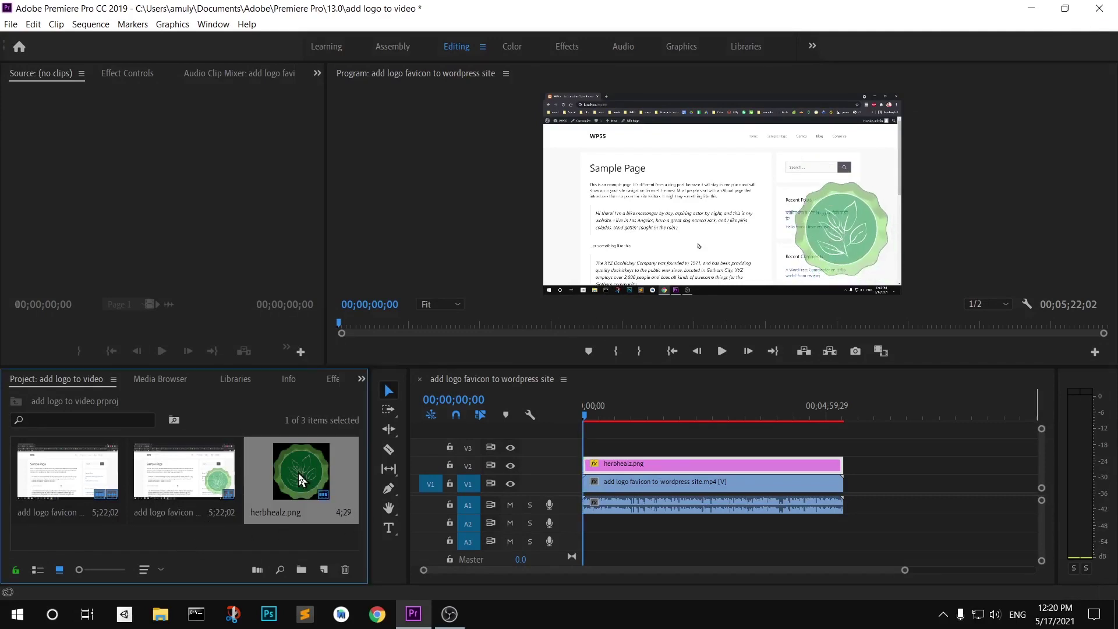
Delete herbhealz.png from the V2 track and from the Project panel.
left_click(616, 469)
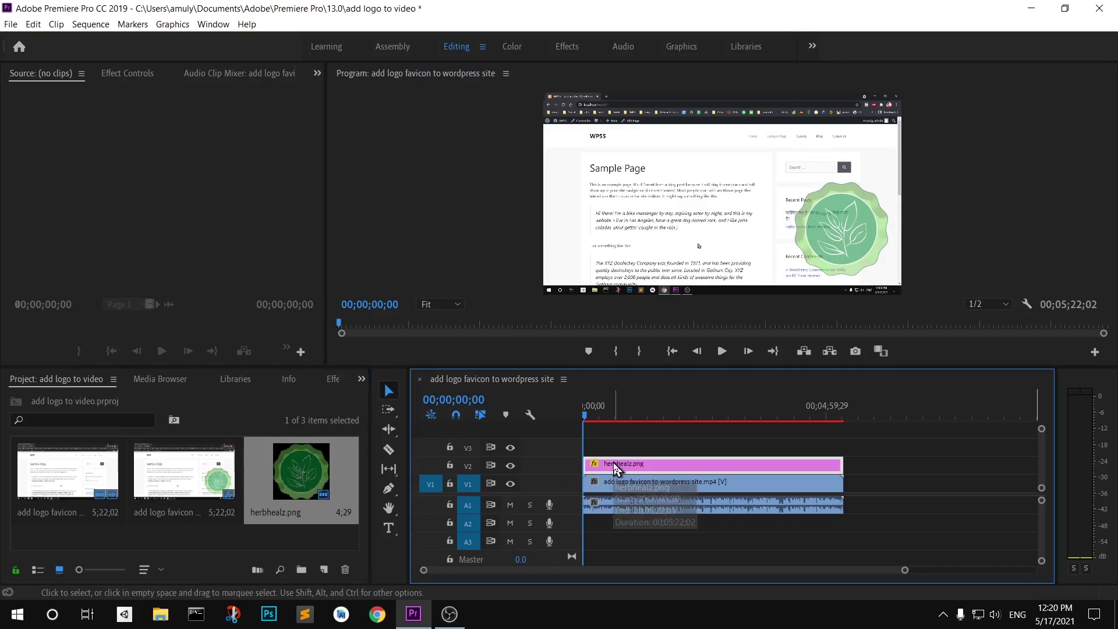
key("Delete")
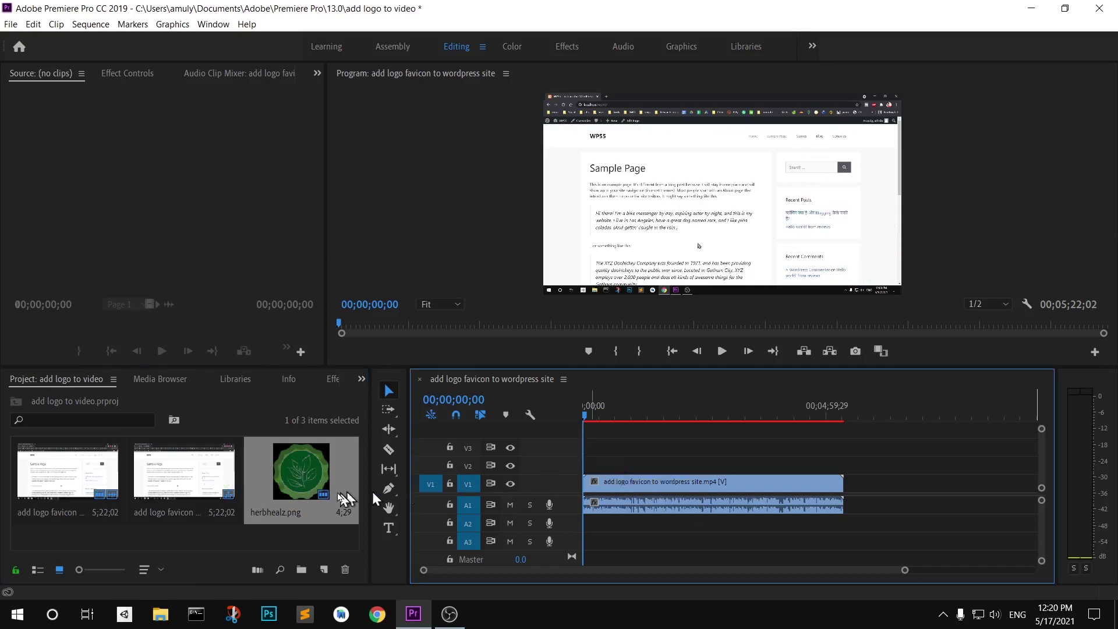
left_click(304, 493)
key("Delete")
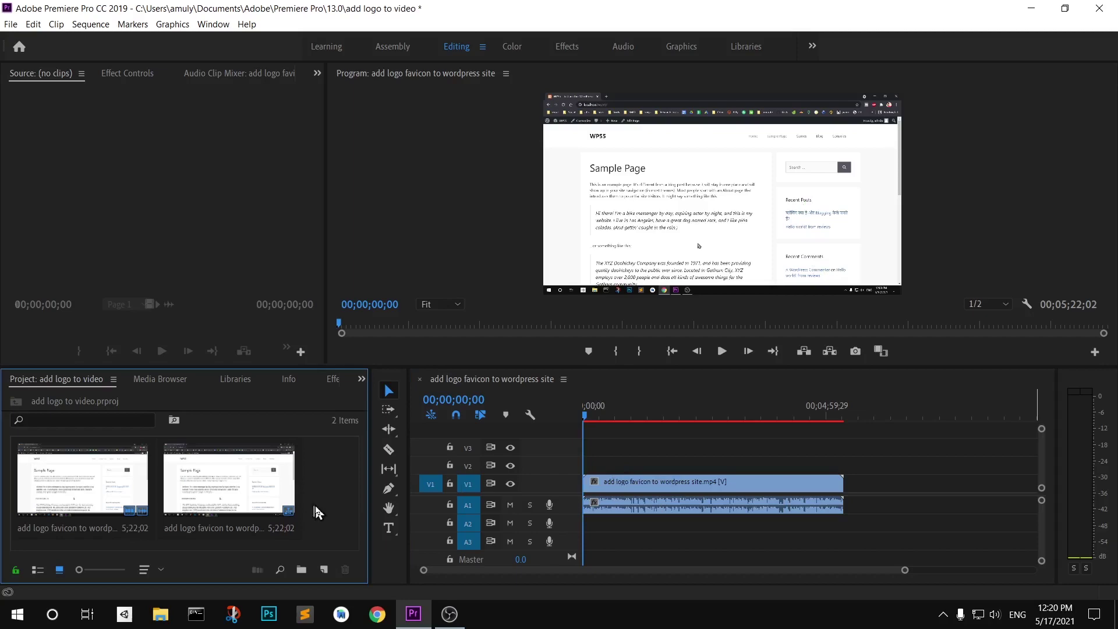
Import cropped-nichehow-logo from Desktop\img into the project.
double_click(302, 492)
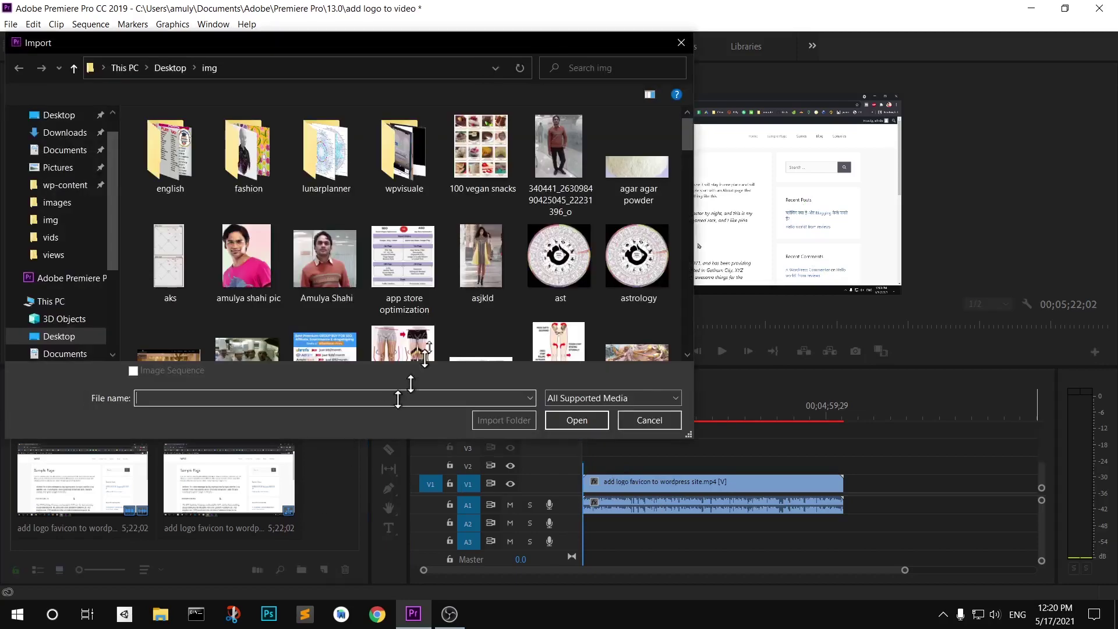
scroll(442, 323, "down", 3)
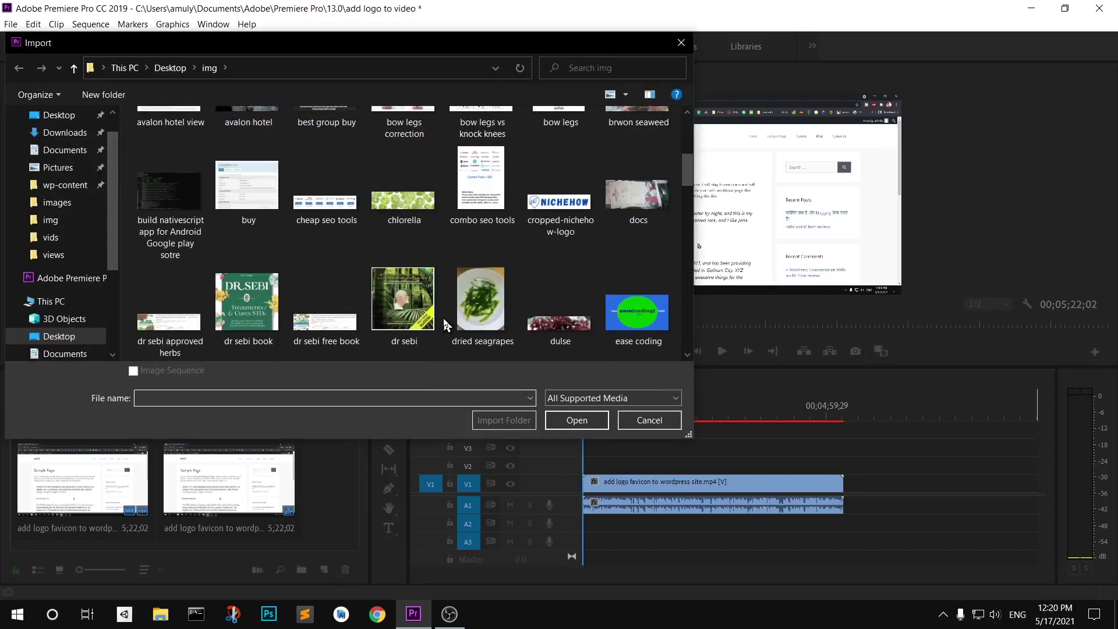
double_click(540, 212)
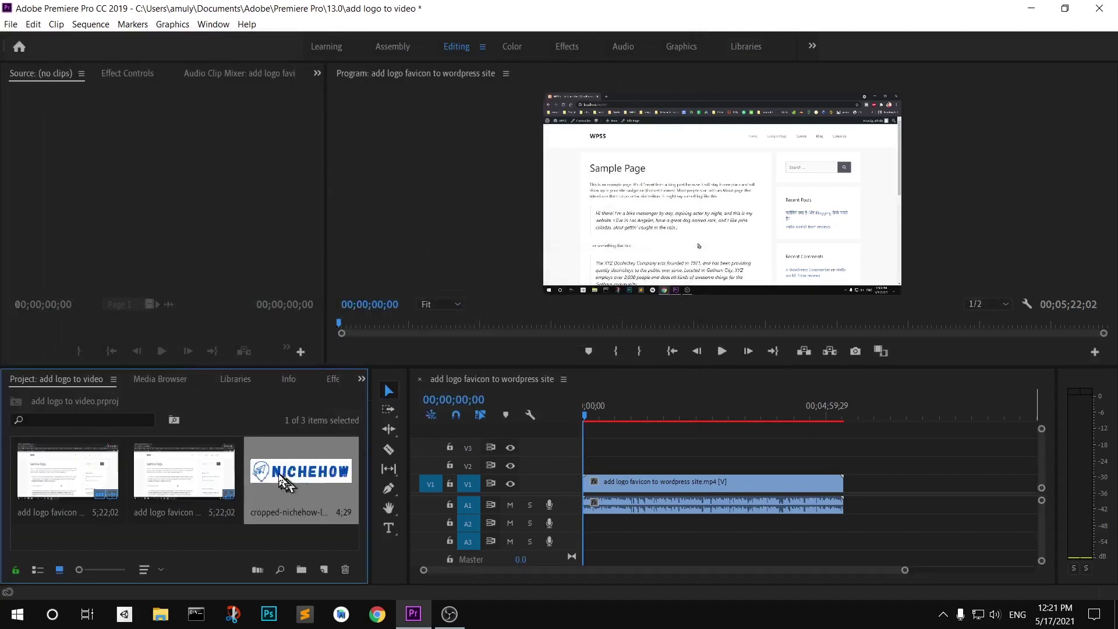
Place cropped-nichehow-logo on V2 and extend it across the whole video.
double_click(280, 481)
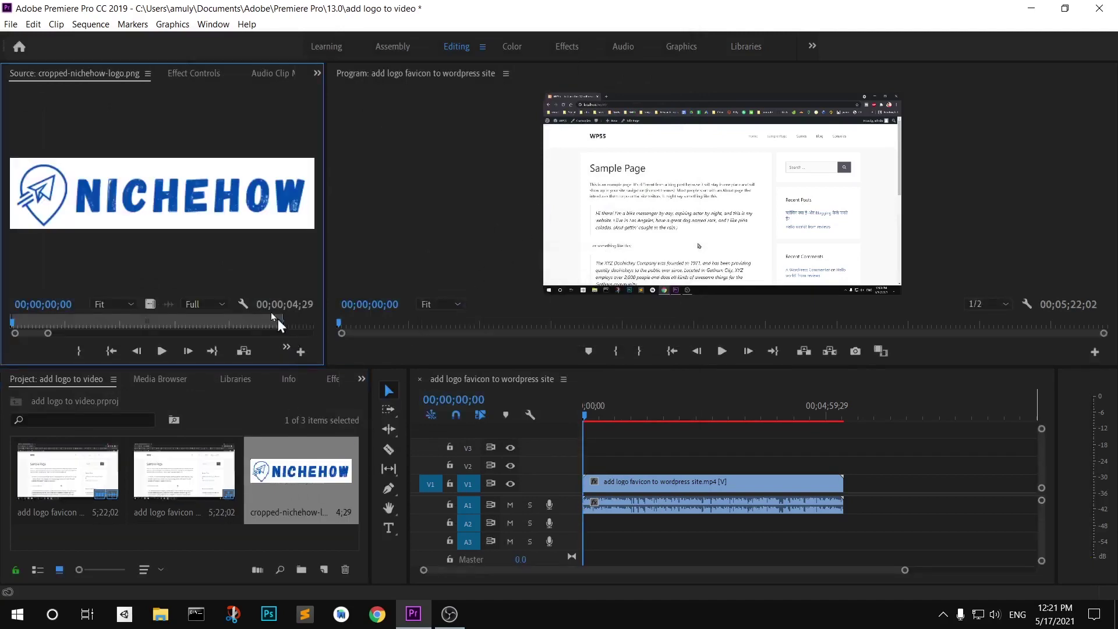
left_click_drag(299, 487, 609, 478)
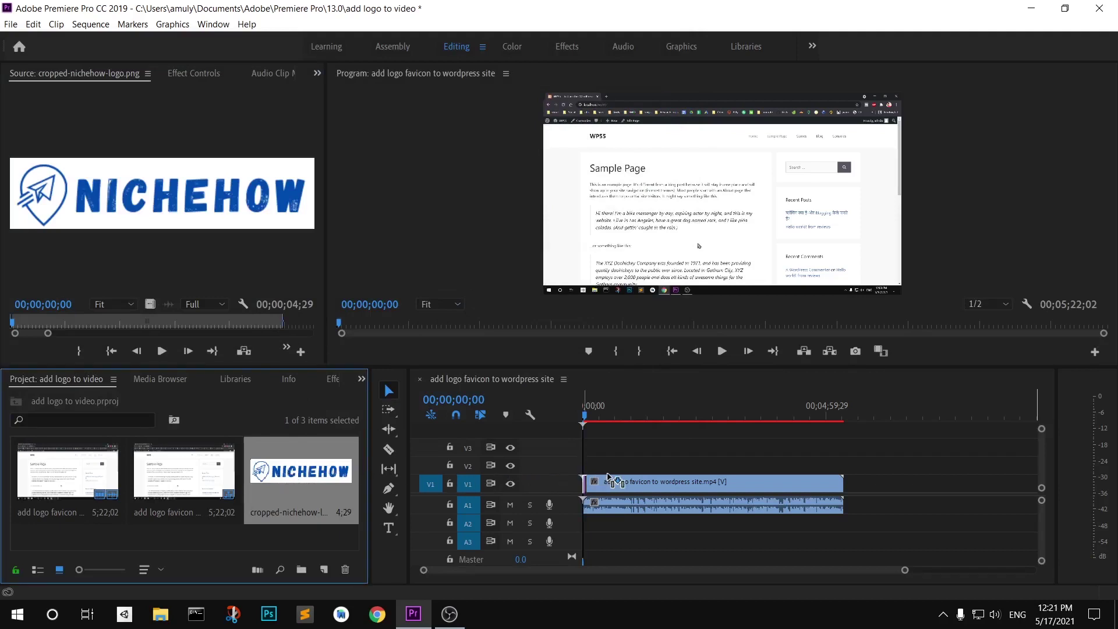
mouse_move(609, 477)
left_mouse_down()
mouse_move(635, 477)
mouse_move(627, 471)
left_mouse_up()
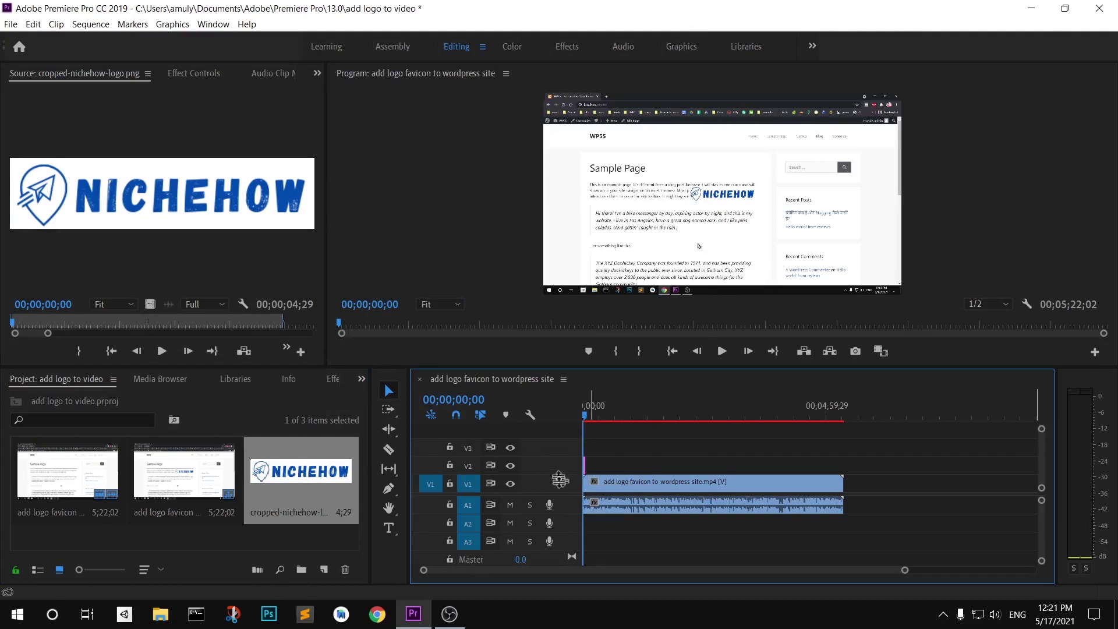
left_click_drag(587, 466, 844, 470)
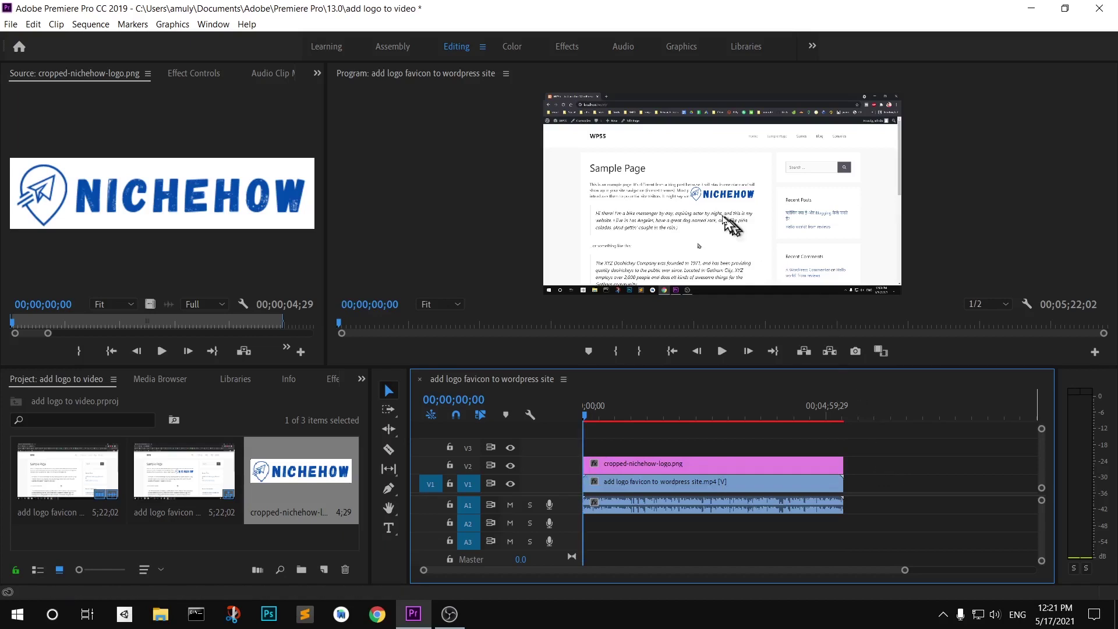
Move the NicheHow logo to the frame's bottom-right corner.
left_click(712, 203)
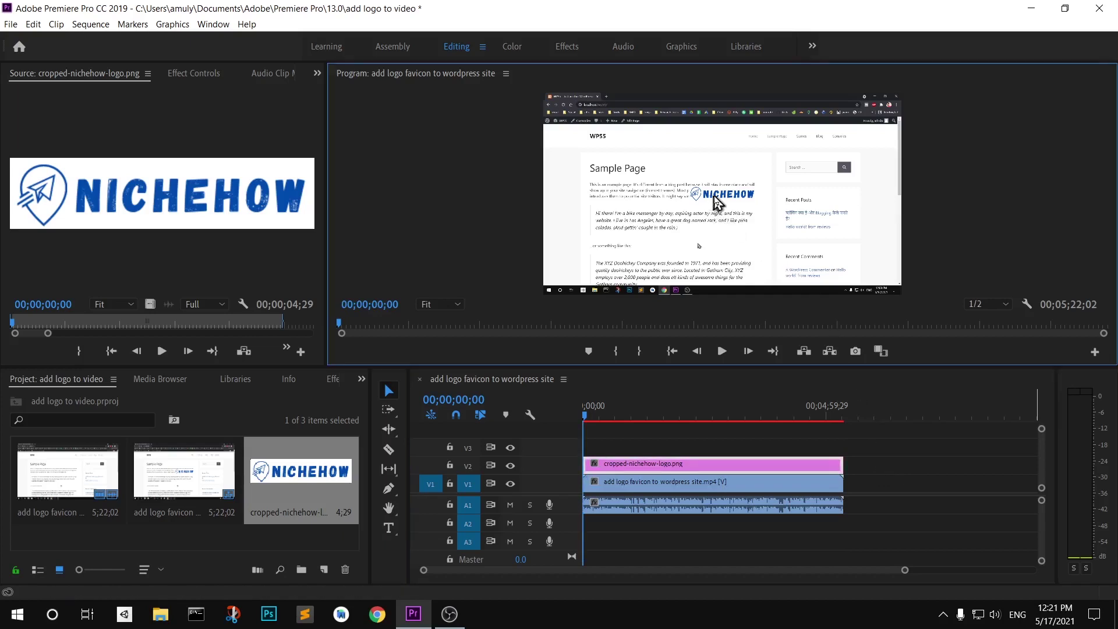
left_click_drag(716, 203, 848, 257)
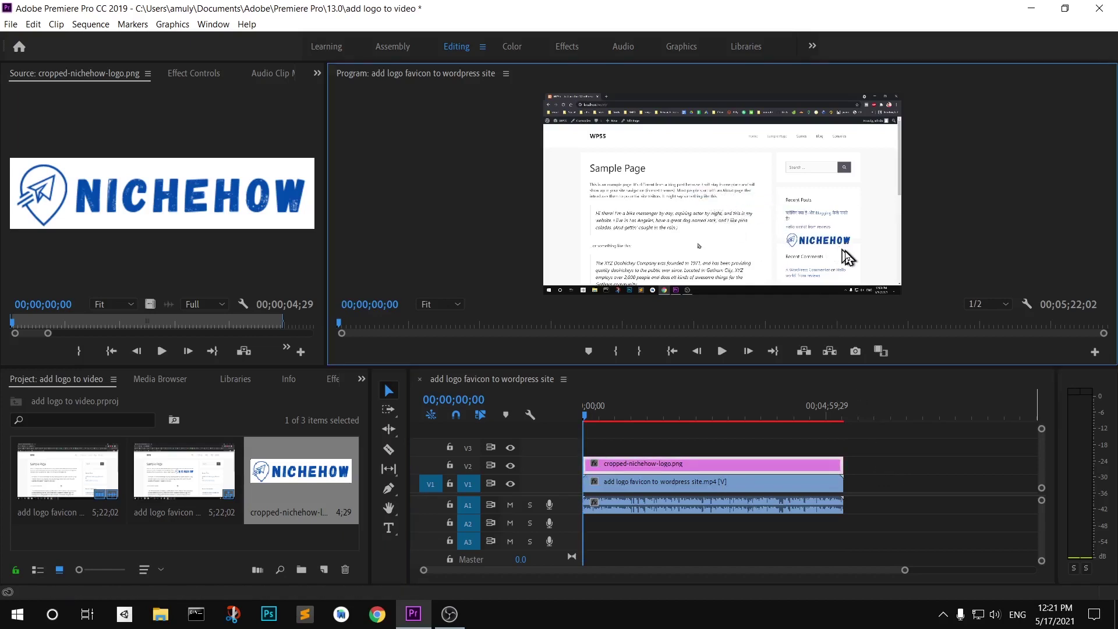
mouse_move(848, 256)
left_mouse_down()
mouse_move(873, 274)
mouse_move(860, 276)
left_mouse_up()
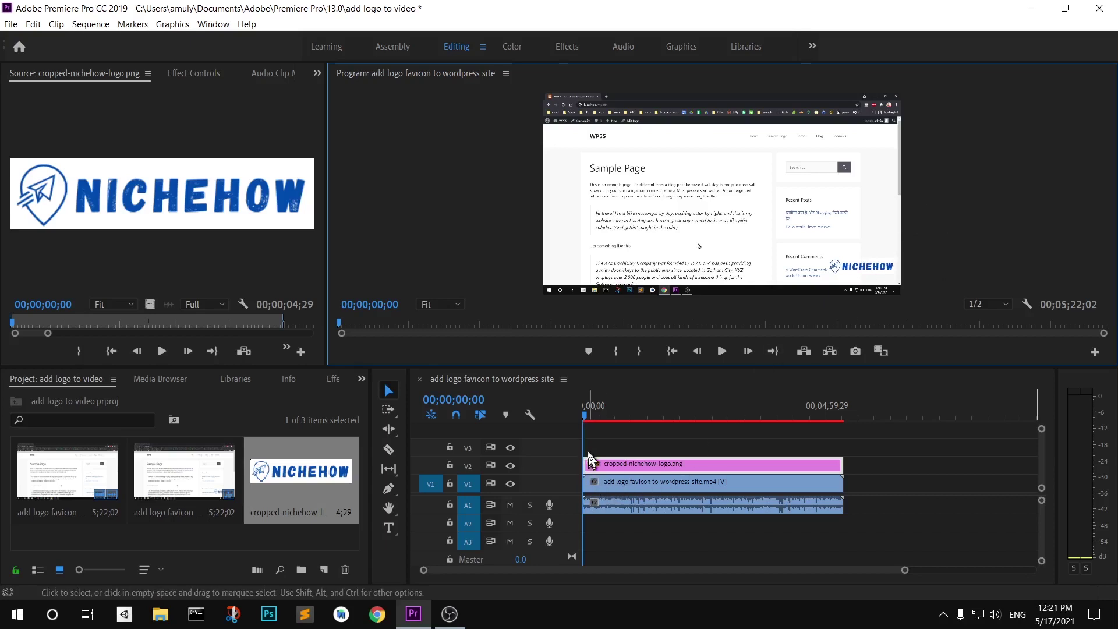
left_click(612, 468)
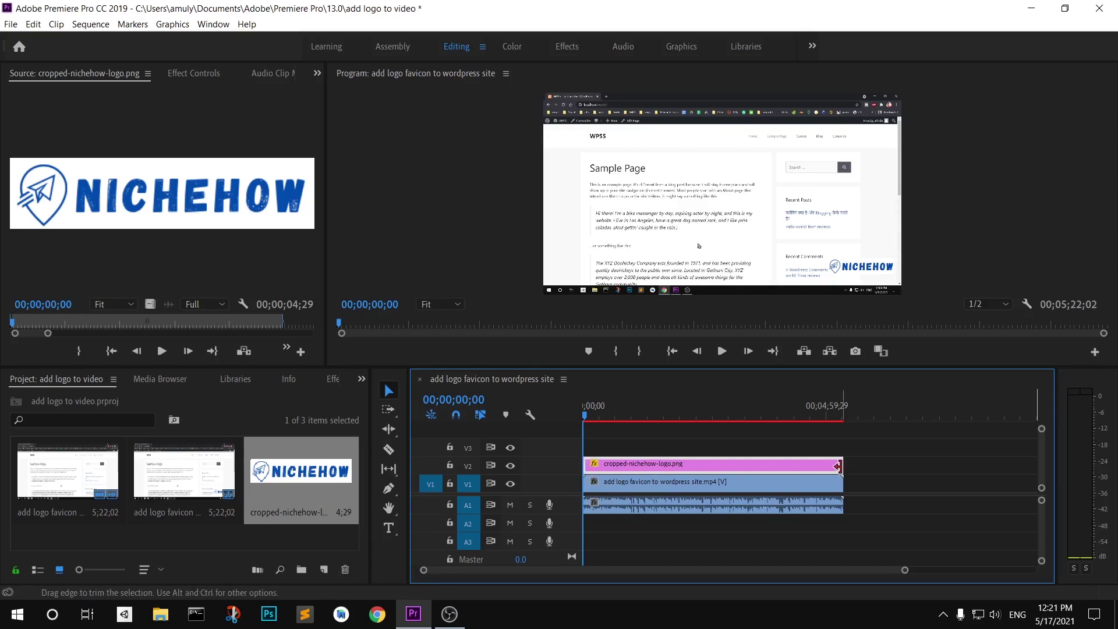
left_click_drag(838, 466, 774, 465)
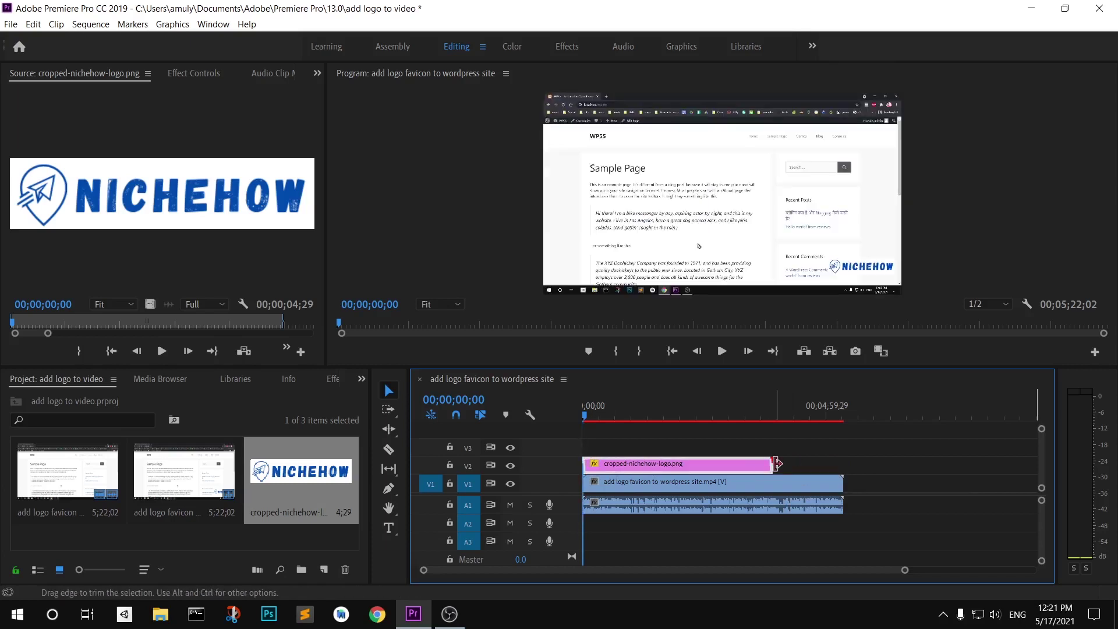
left_click_drag(777, 464, 843, 465)
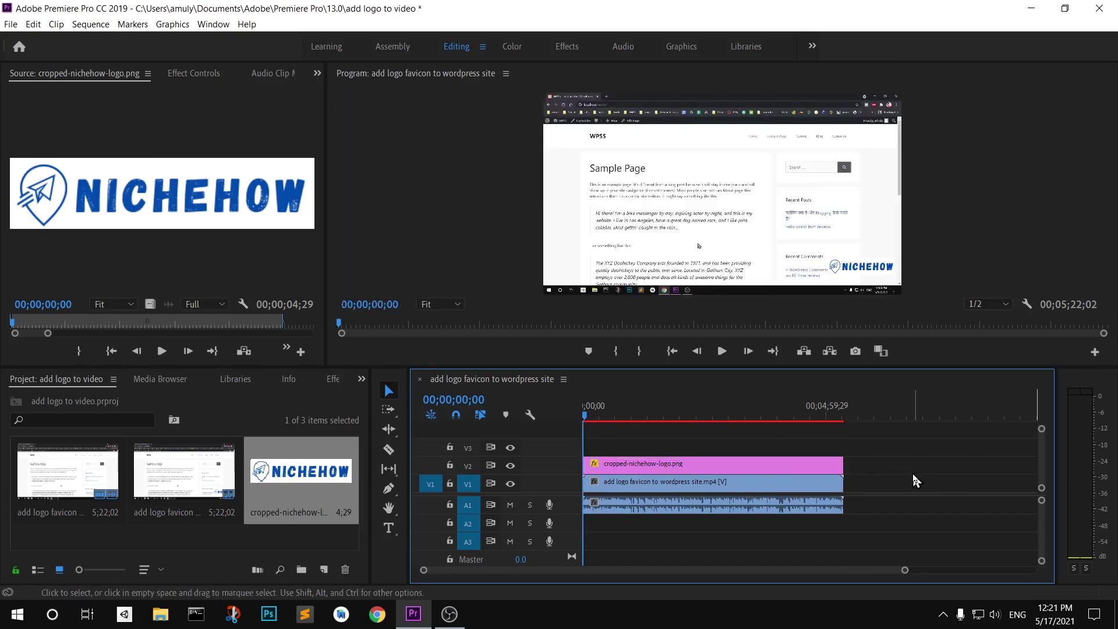
key("space")
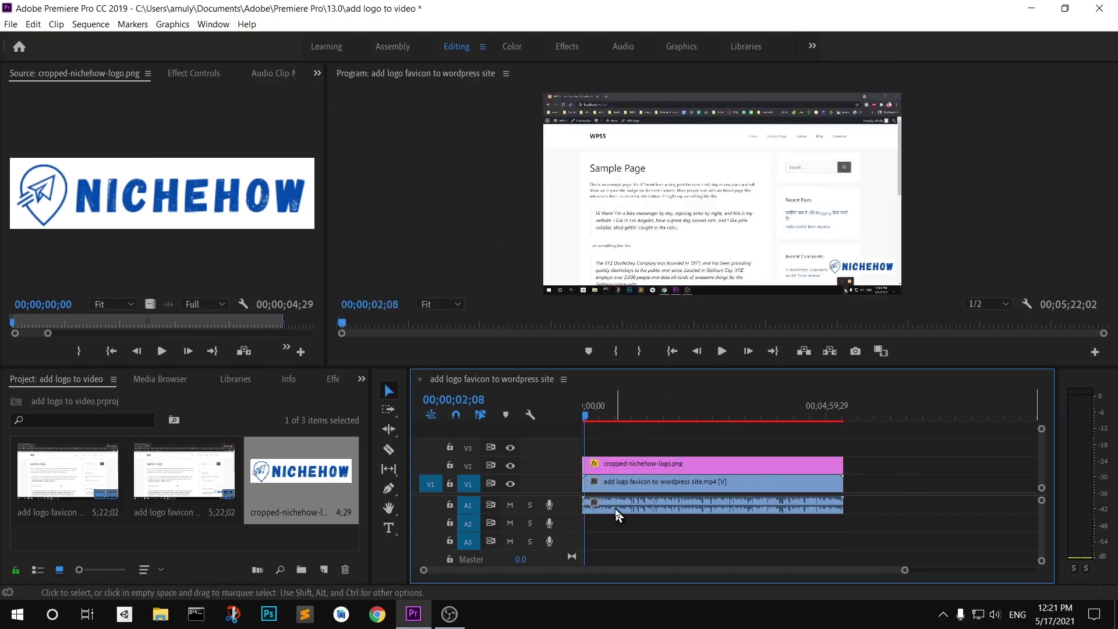
mouse_move(611, 509)
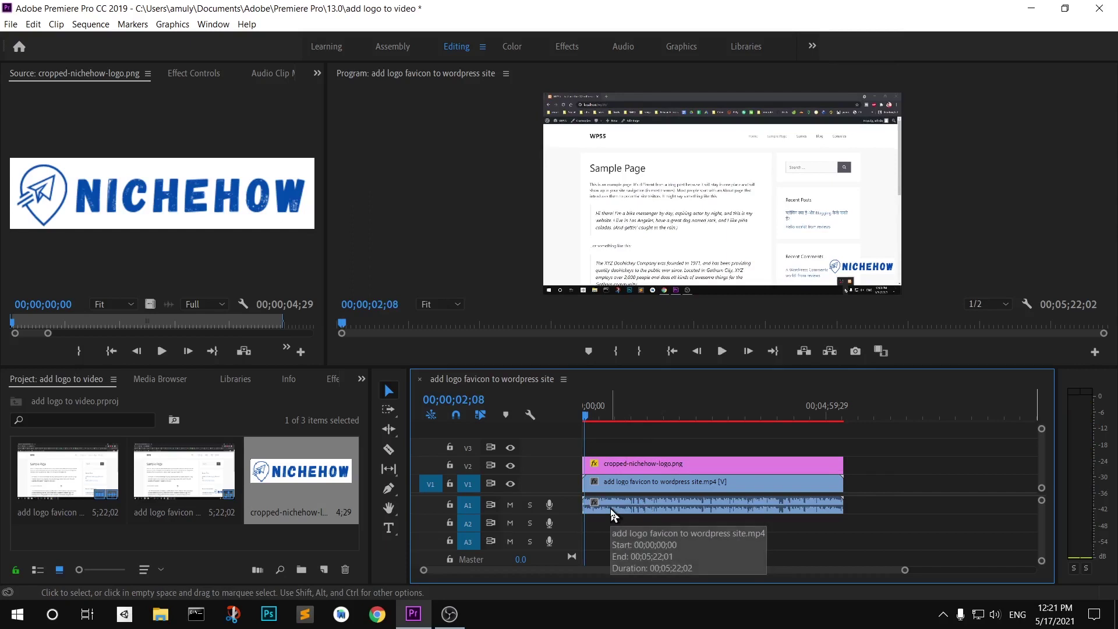
Choose File > Export > Media for the logo-overlaid sequence.
key("alt+f")
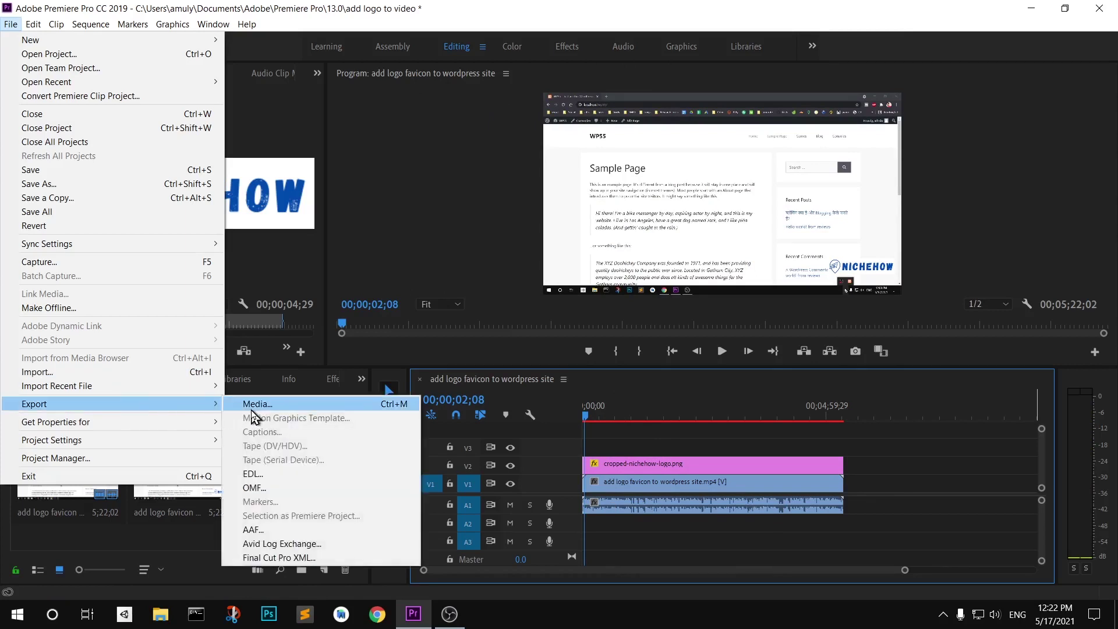
left_click(252, 409)
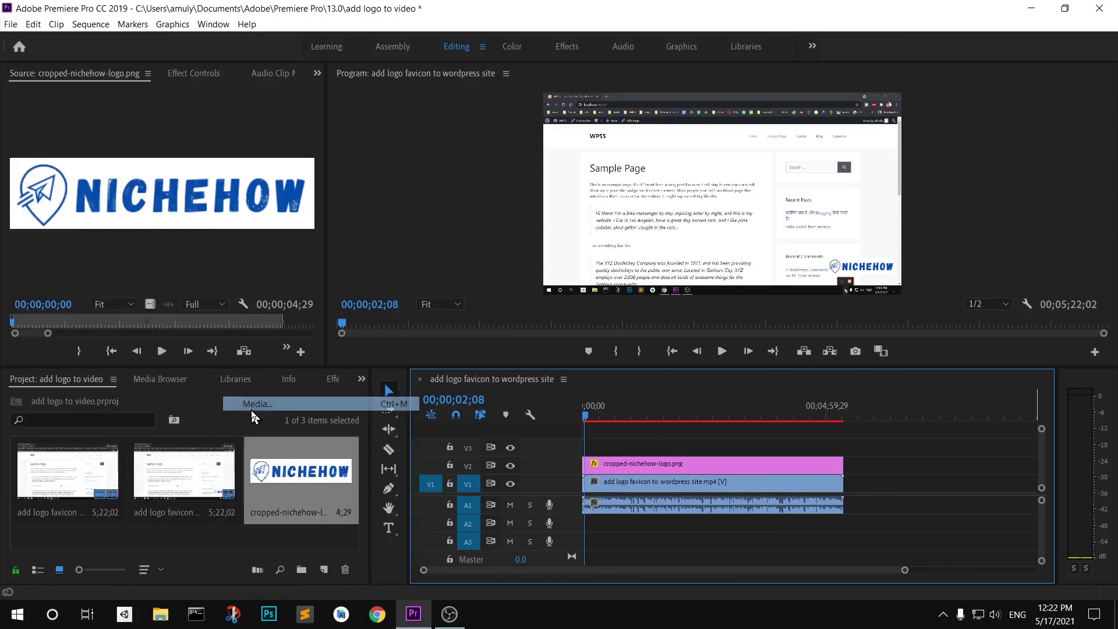